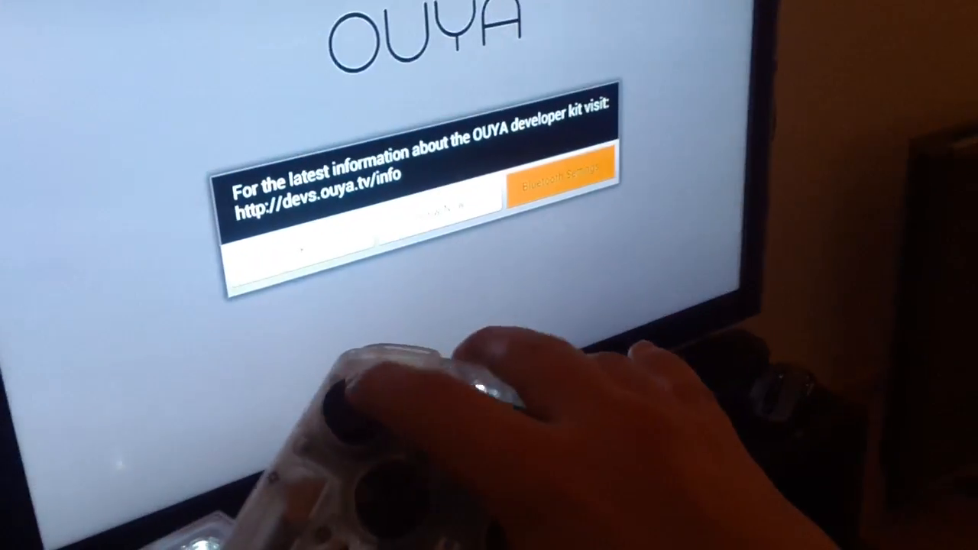
- Choose Skip on the developer-kit notice to reach the launcher's main menu
key("Left")
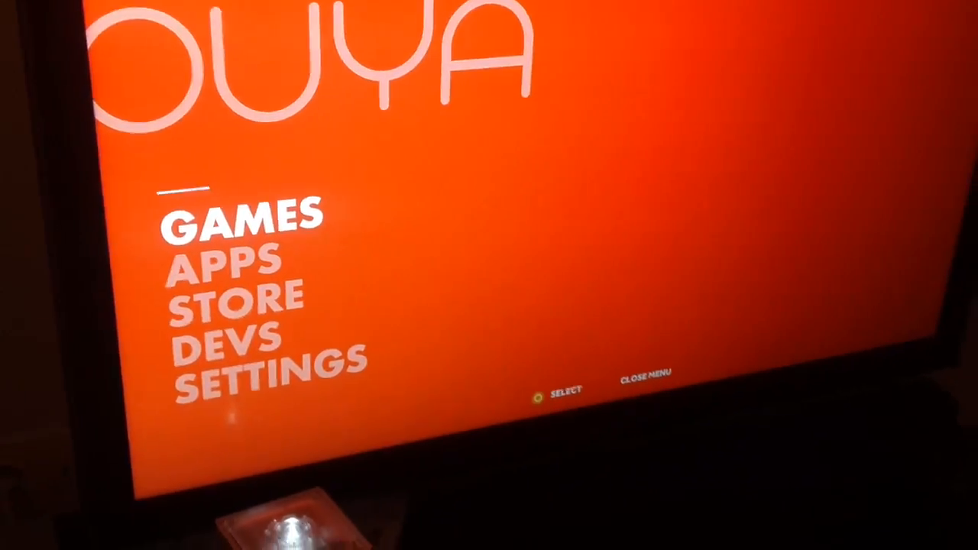
- Browse up and down through Games, Apps, Store and Devs on the main menu
key("Down")
key("Down")
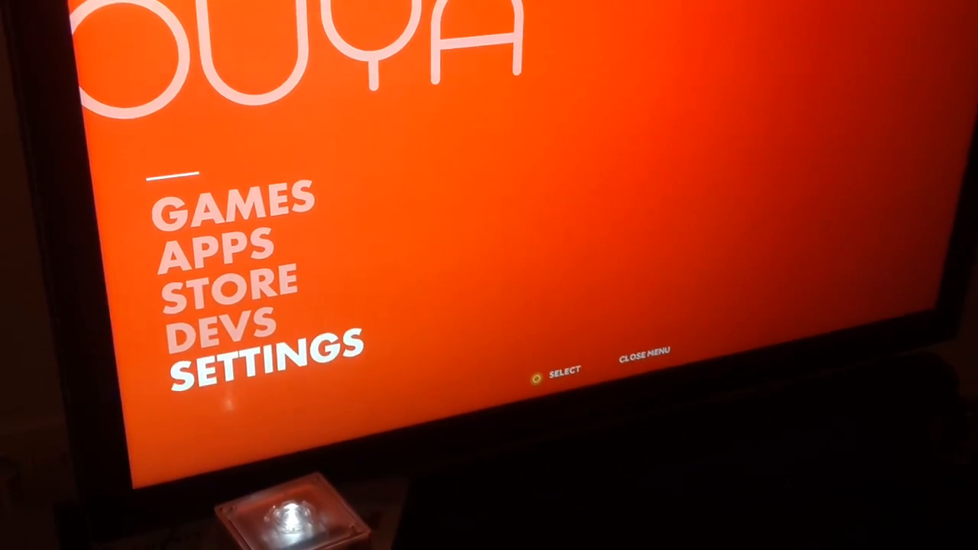
key("Up")
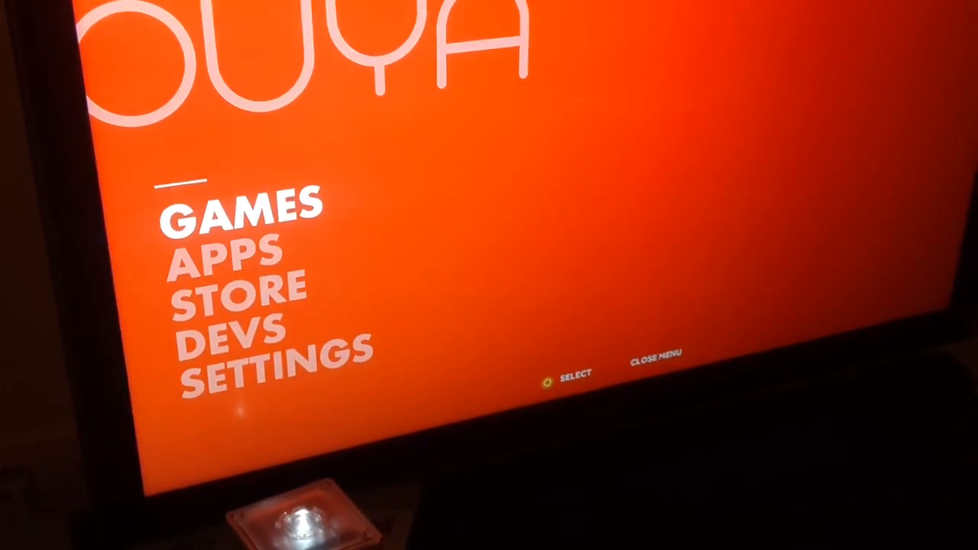
key("Down")
key("Down")
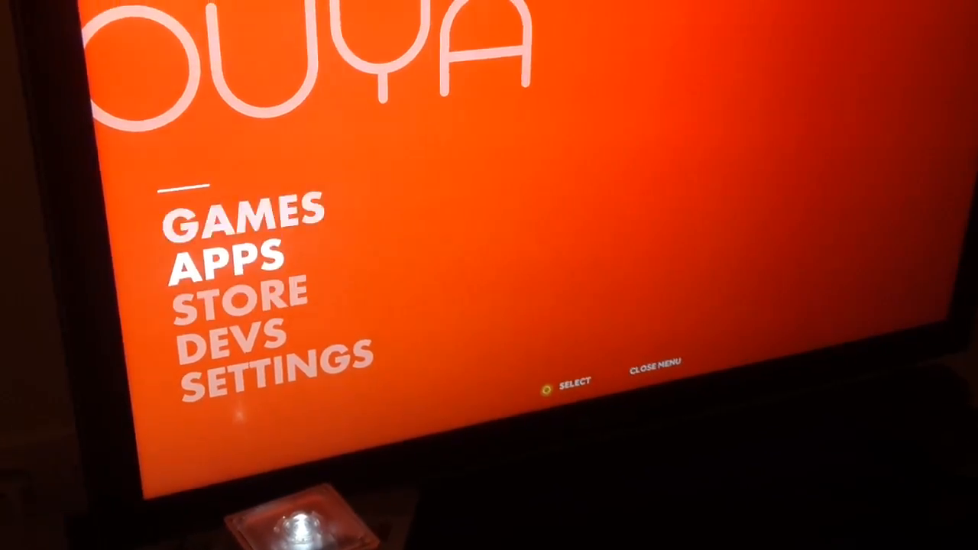
key("Down")
key("Down")
key("Down")
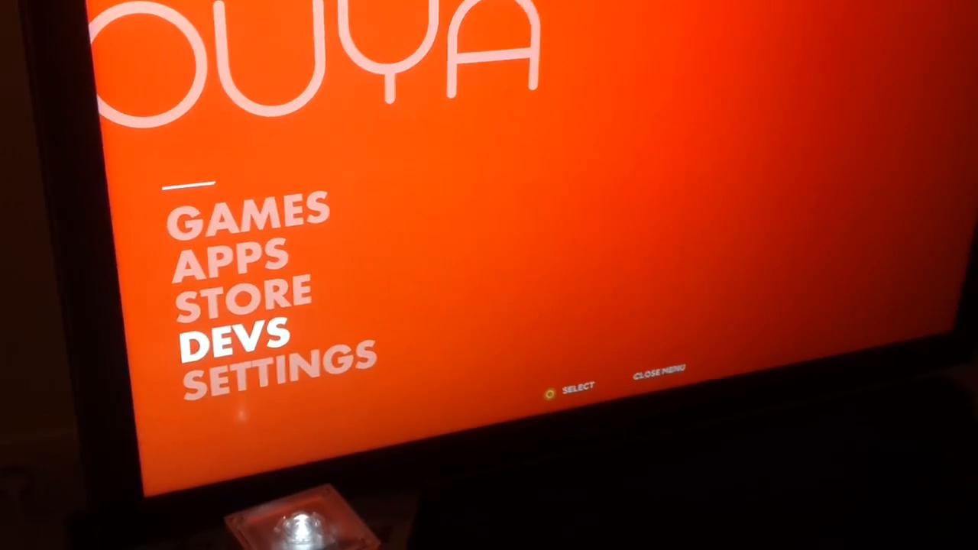
key("Down")
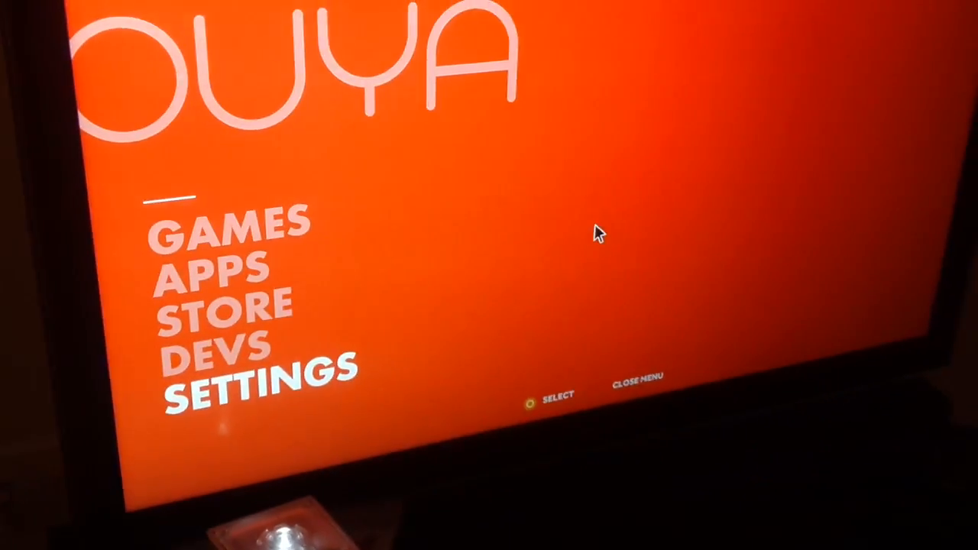
key("Up")
key("Up")
key("Up")
key("Up")
key("Down")
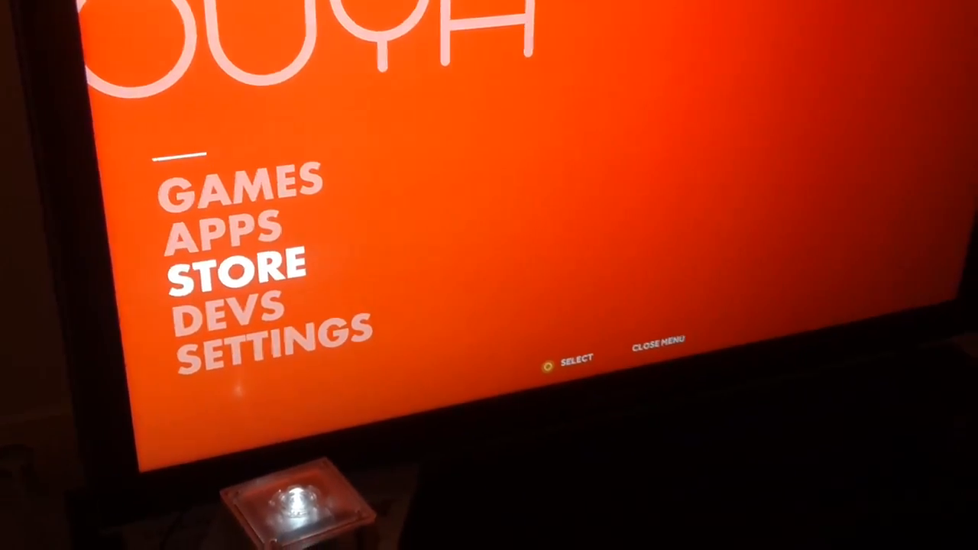
- Move down past Apps to Settings and enter the console settings
key("Down")
key("Up")
key("Up")
key("Down")
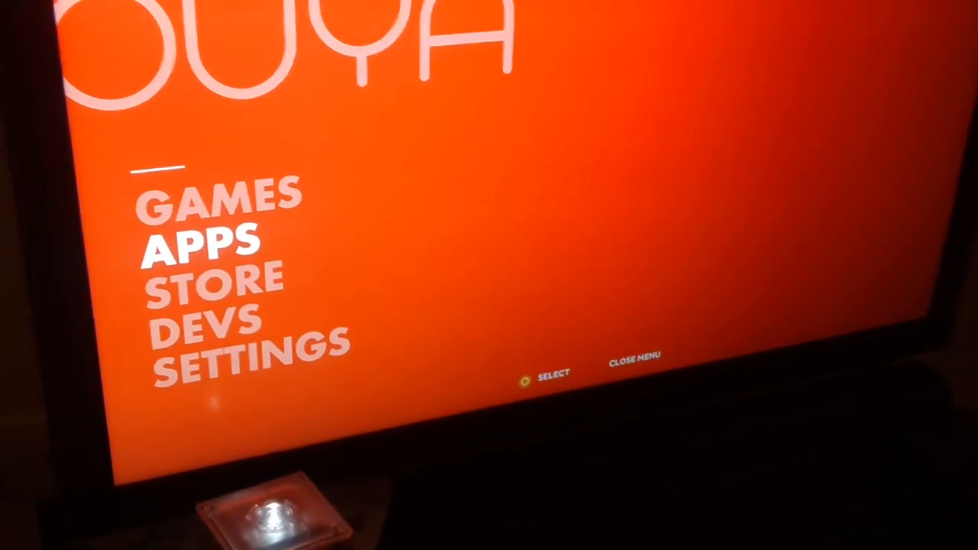
key("Up")
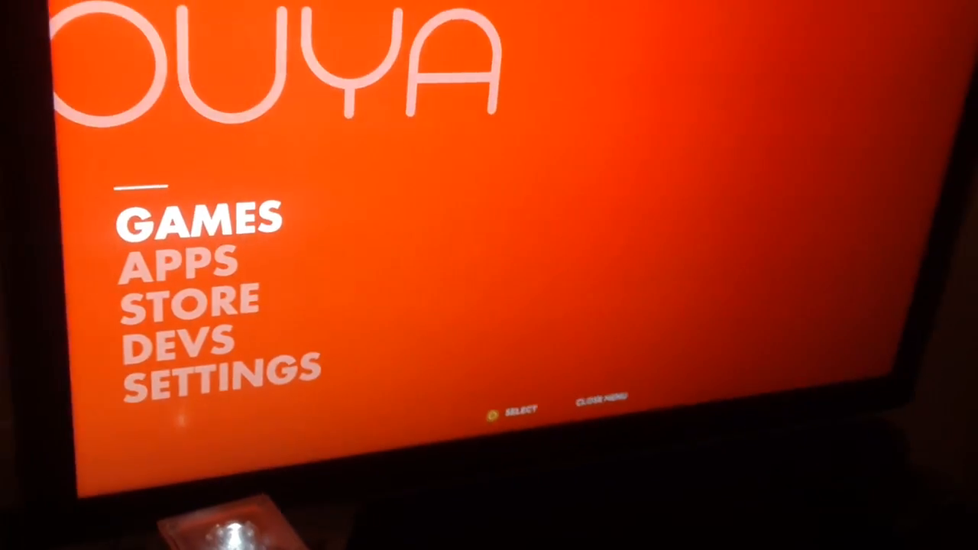
key("Down")
key("Down")
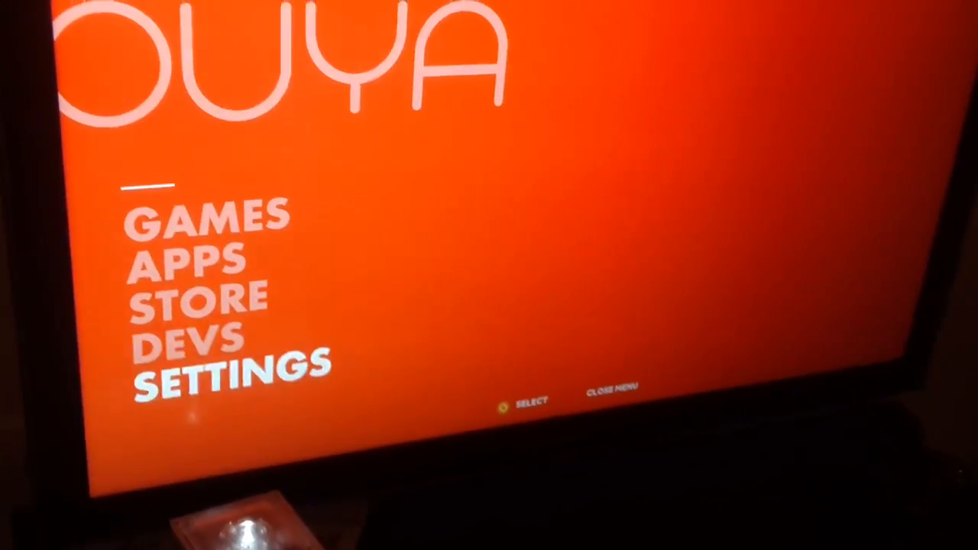
key("Return")
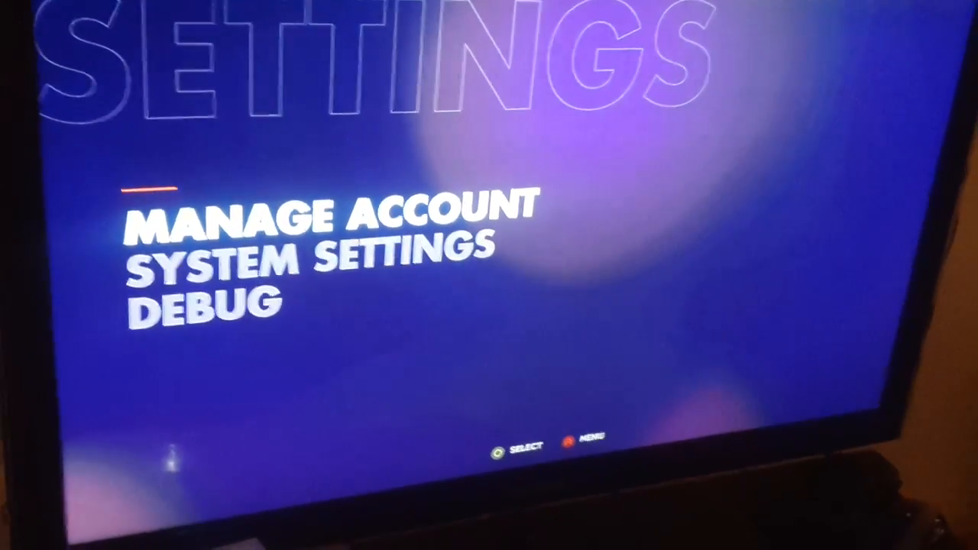
- Enter System Settings and review Device Info and the Wi-Fi network list
key("Down")
key("Return")
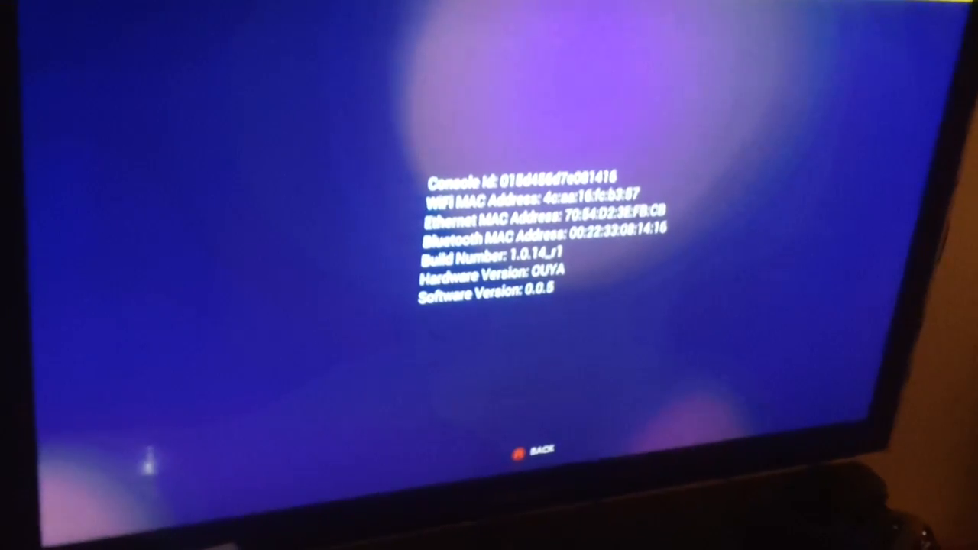
key("Escape")
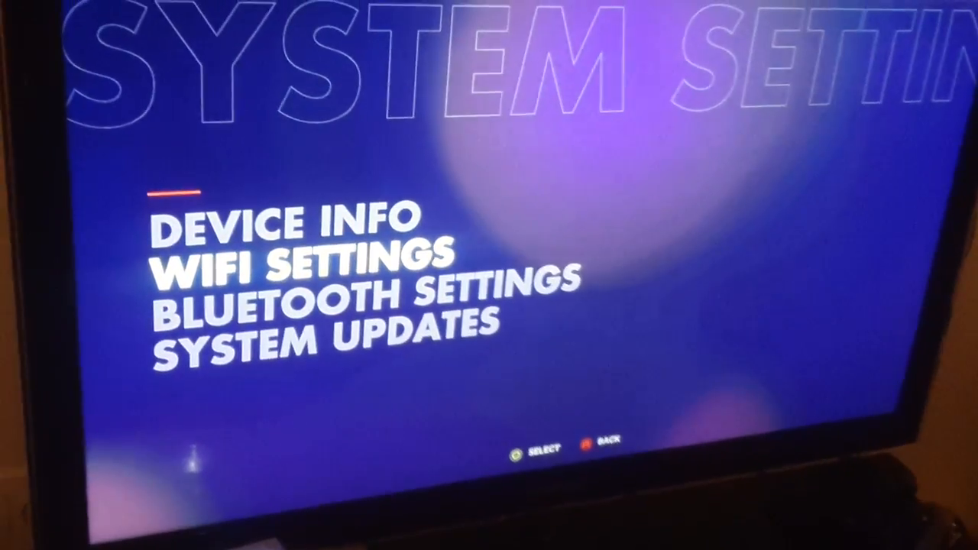
key("Return")
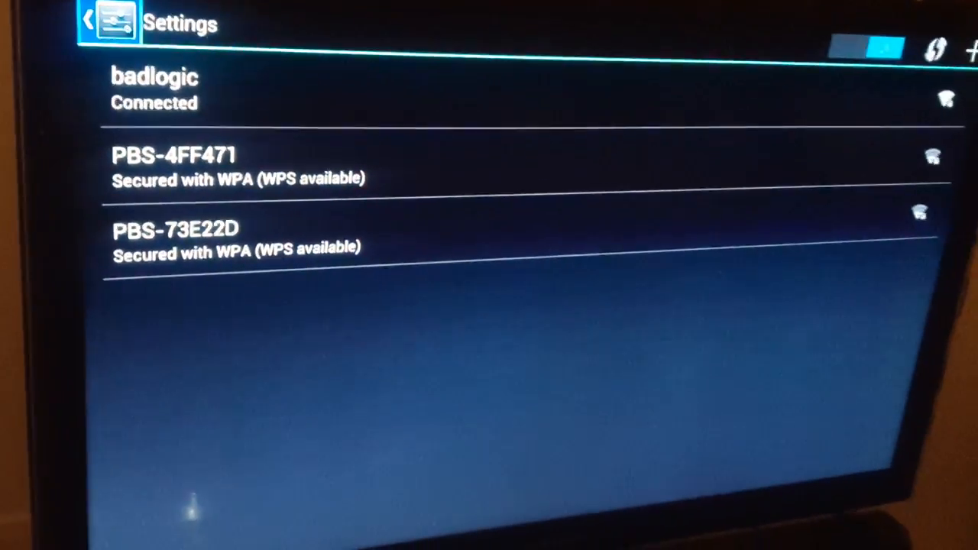
key("Escape")
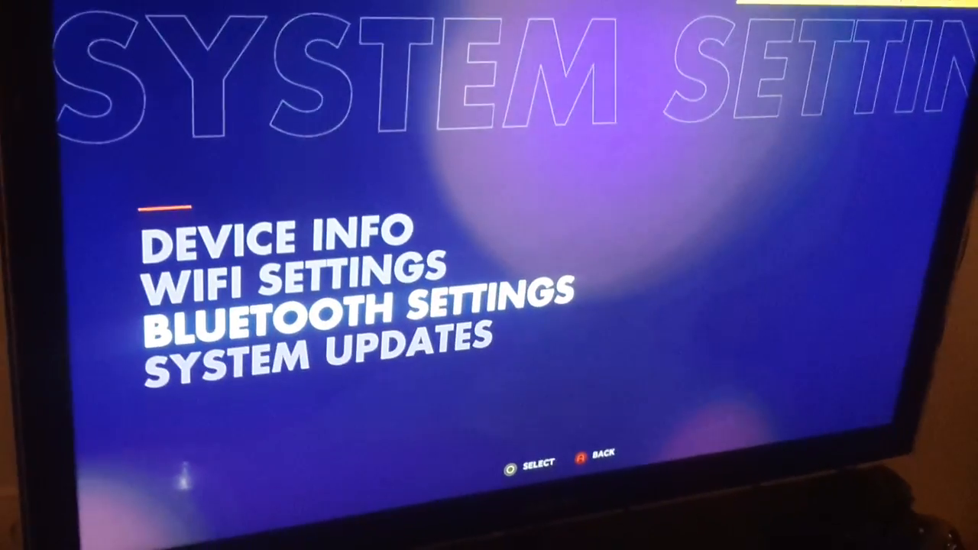
- Review the paired Bluetooth controllers and the System Updates status, backing out each time
key("Return")
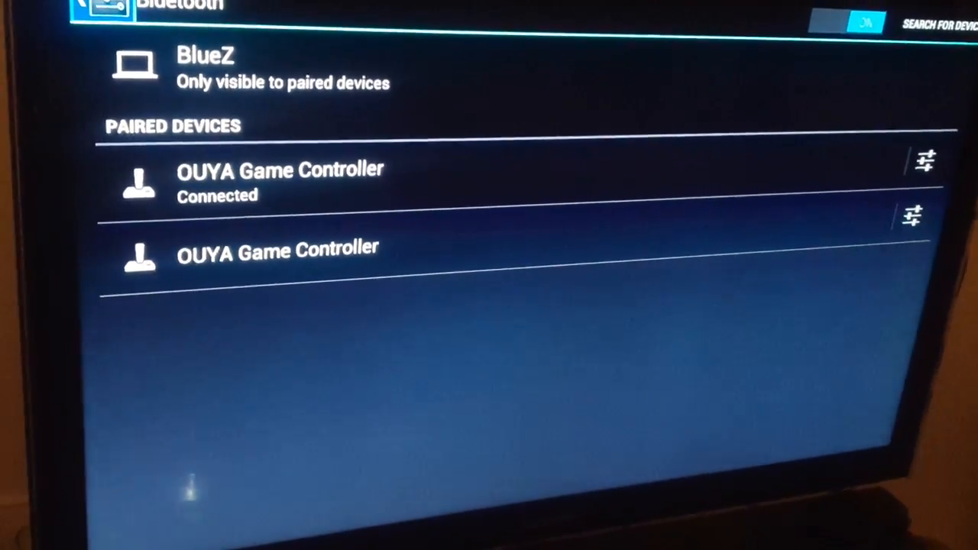
key("Escape")
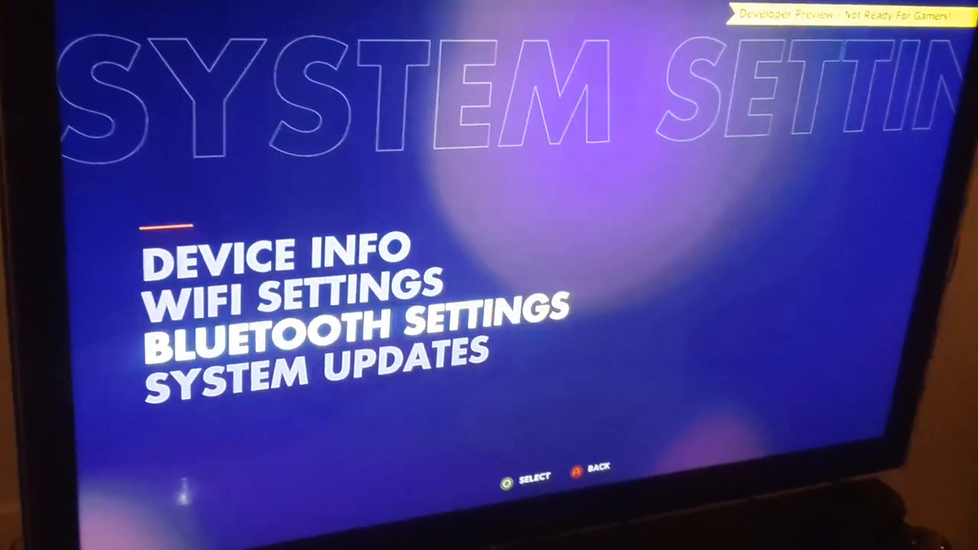
key("Down")
key("Down")
key("Down")
key("Return")
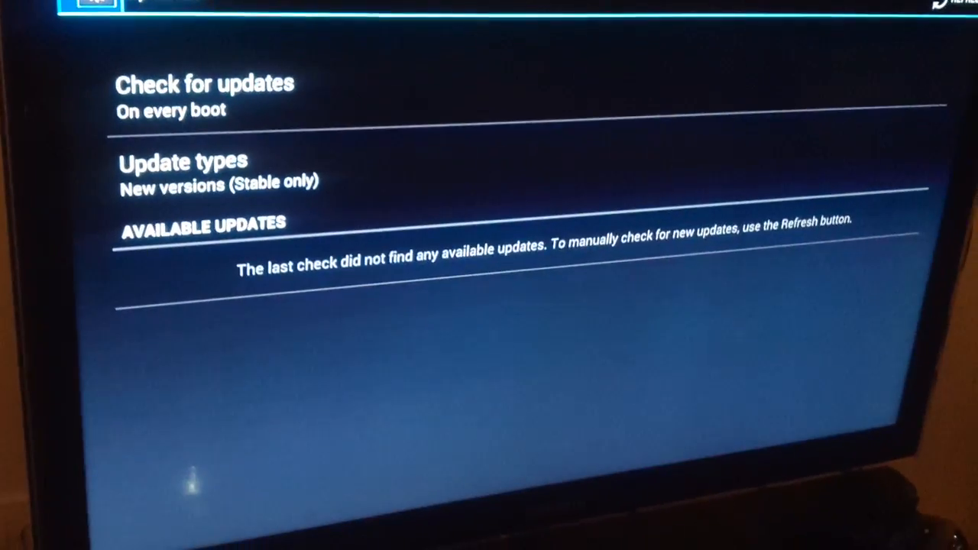
key("Escape")
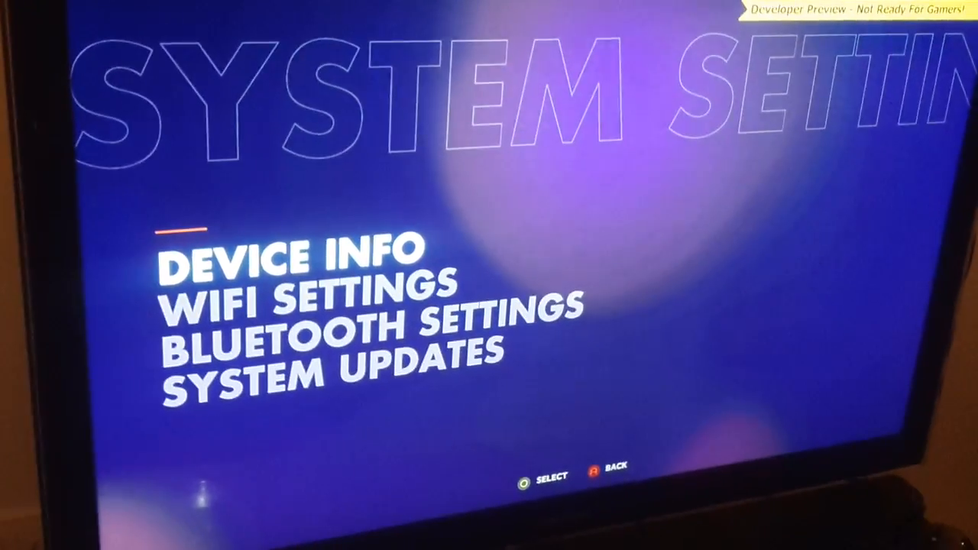
- Back out to Settings, view the Debug options, then return to the main menu
key("Escape")
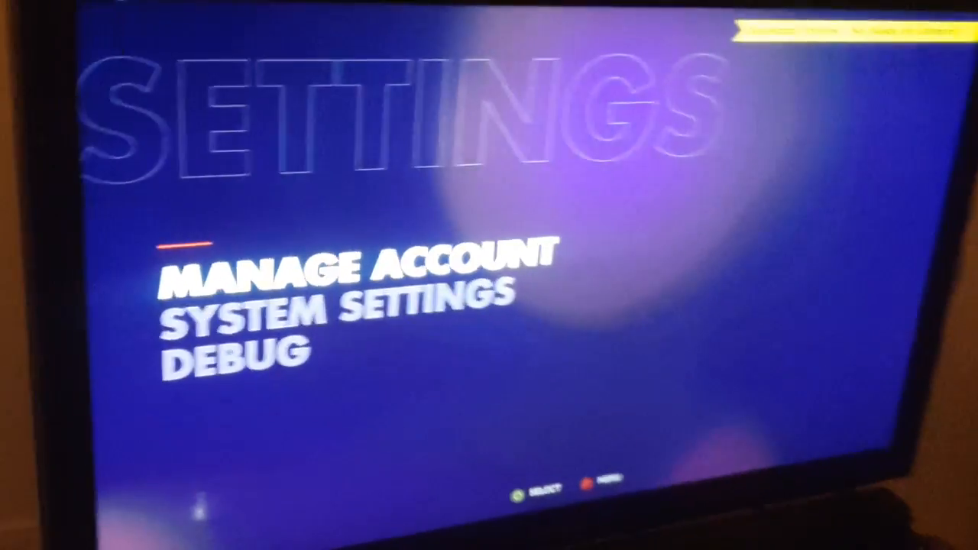
key("Down")
key("Down")
key("Return")
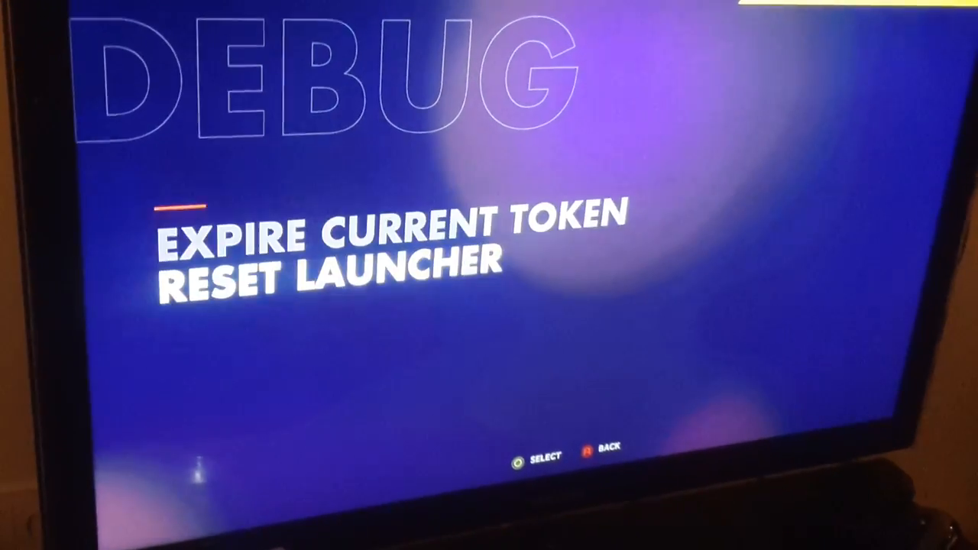
key("Escape")
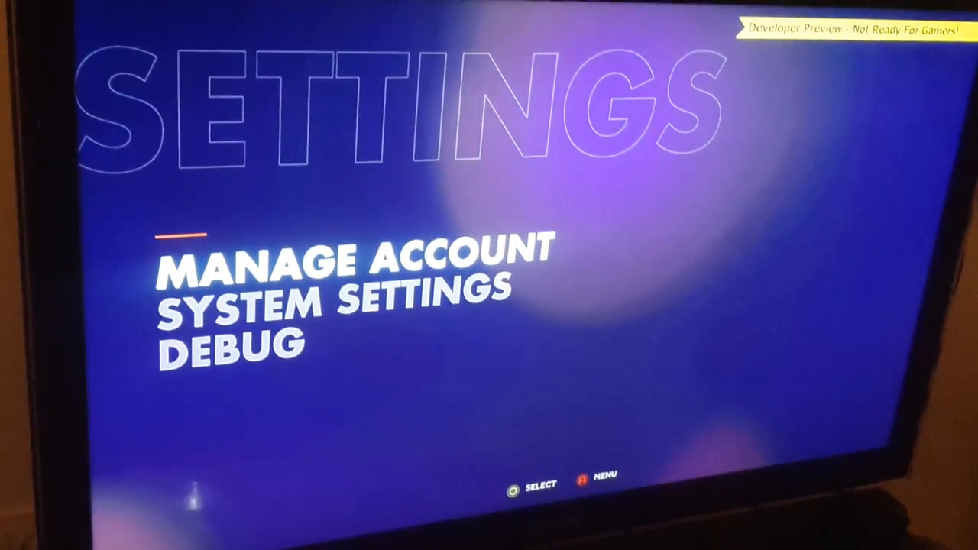
key("Escape")
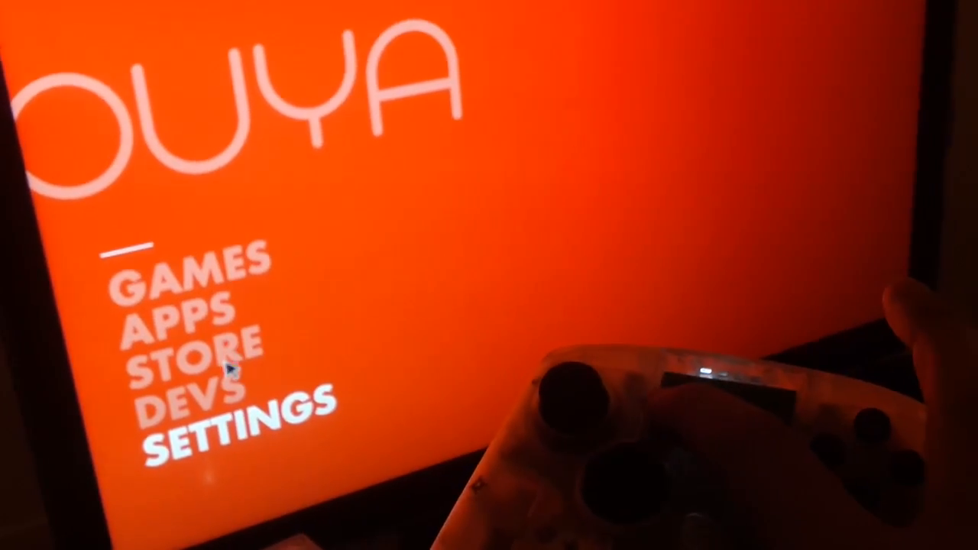
- Enter the Developers section and choose Builds, bringing up the login screen
left_click(230, 386)
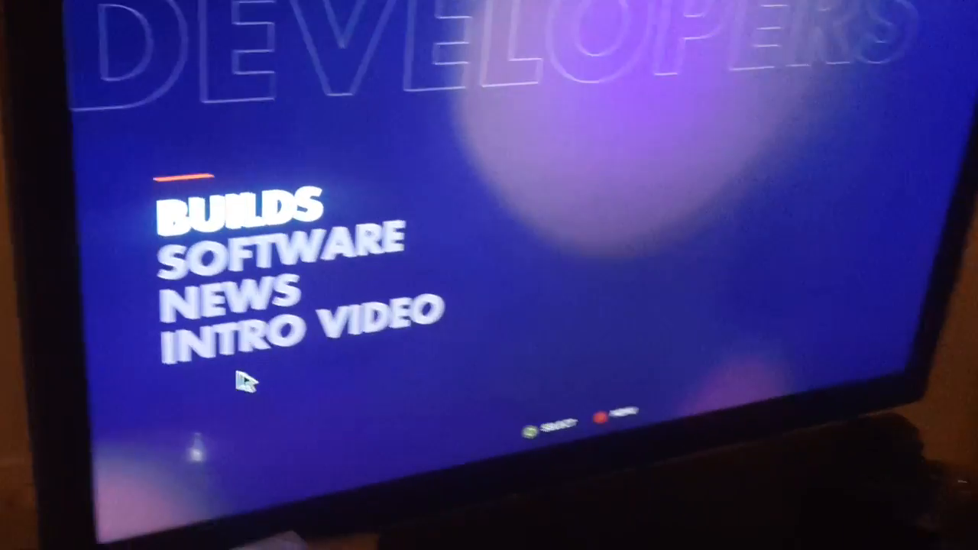
key("Return")
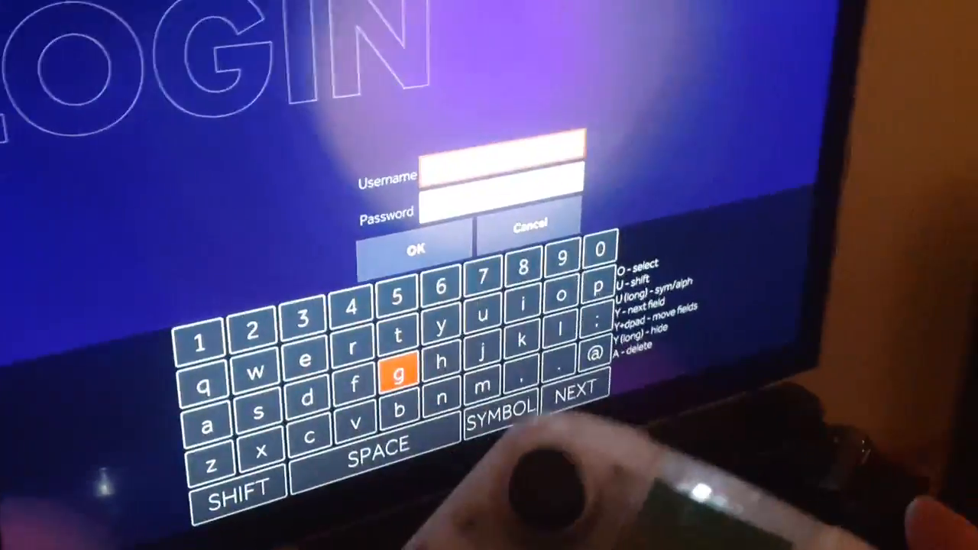
- Move around the on-screen keyboard to Next and advance to the Password field without entering a username
key("Right")
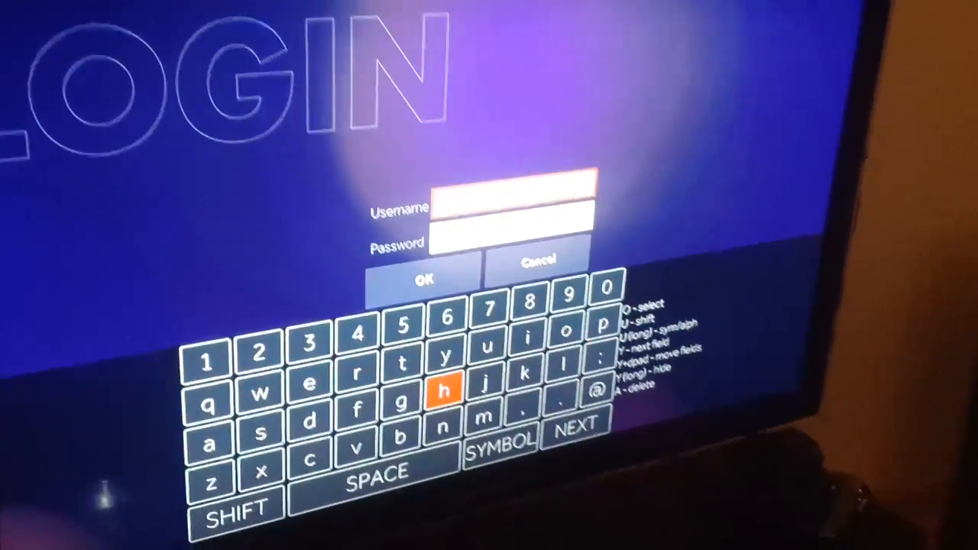
key("Up")
key("Up")
key("Right")
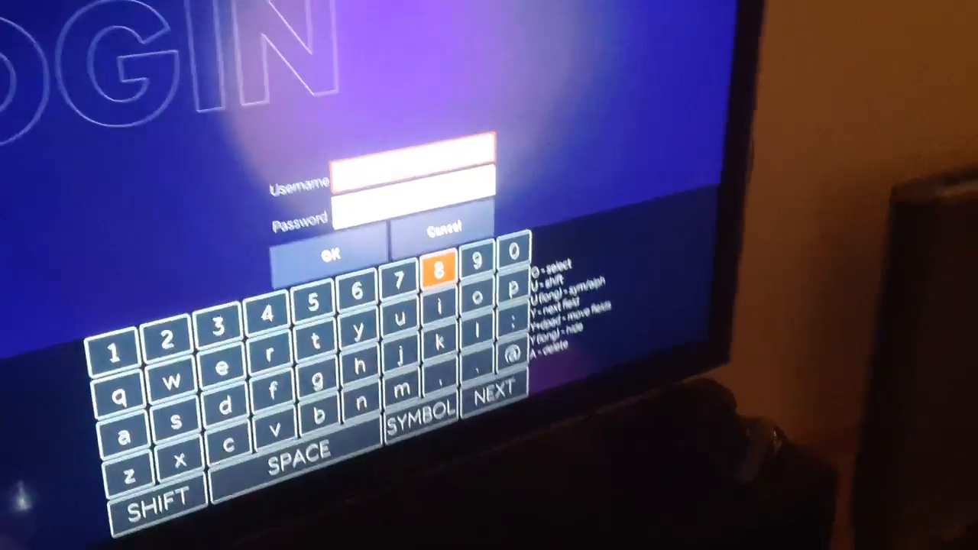
key("Down")
key("Down")
key("Right")
key("Down")
key("Return")
key("Return")
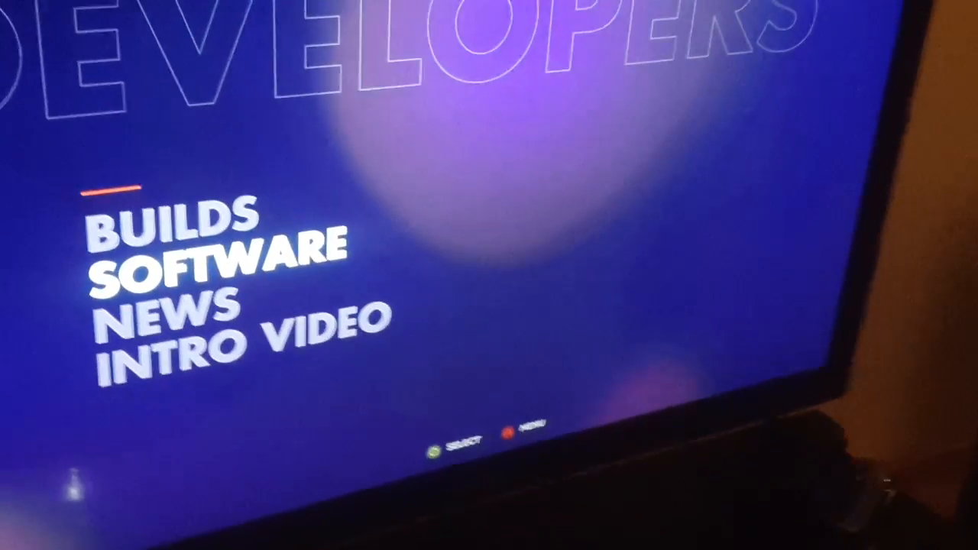
- Show the installed developer Software grid and browse across its app tiles, including Downloads
key("Return")
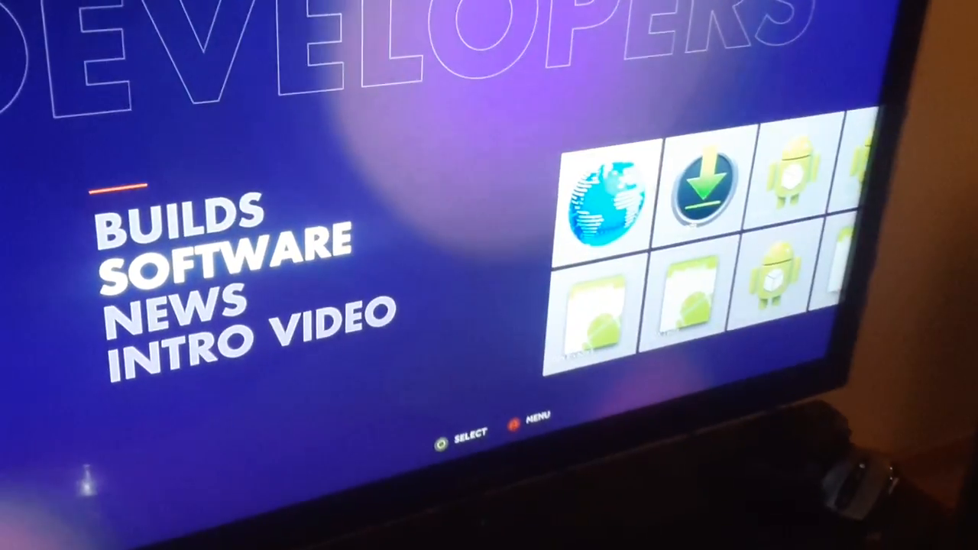
key("Right")
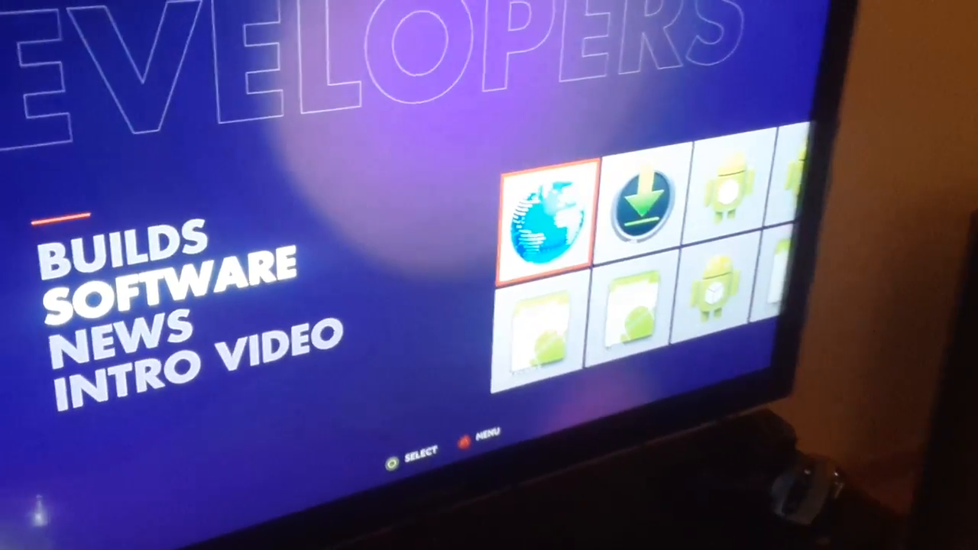
key("Right")
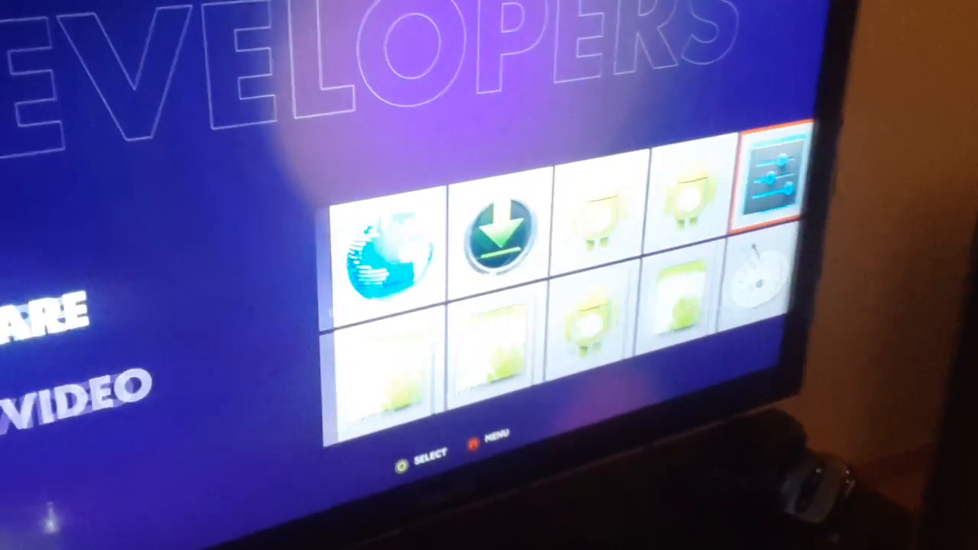
key("Down")
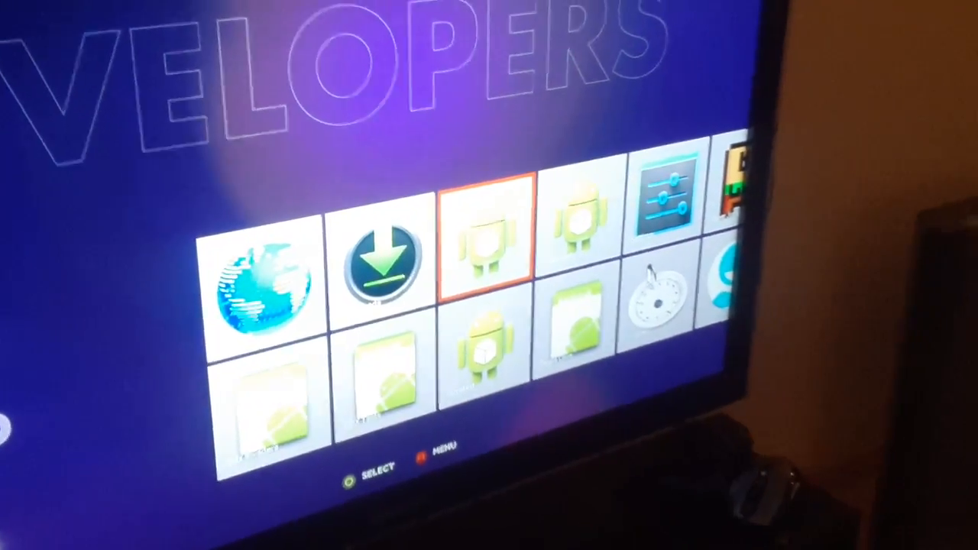
key("Left")
key("Left")
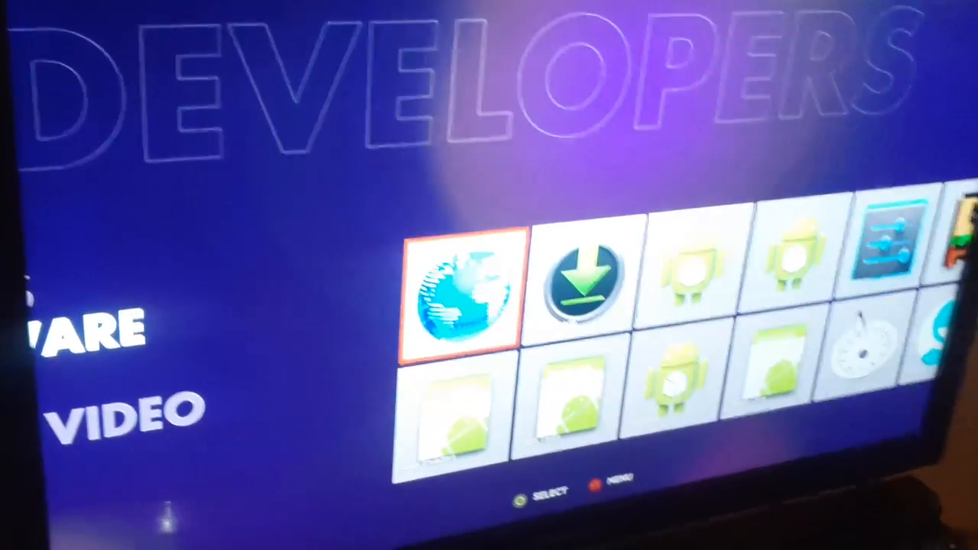
key("Right")
key("Right")
key("Right")
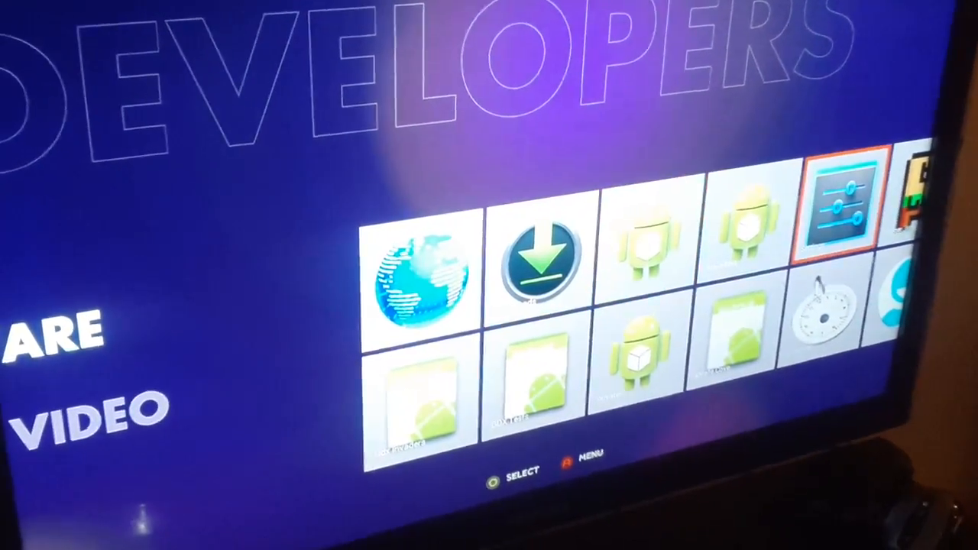
key("Right")
key("Down")
key("Down")
- Leave and re-enter the software grid, then move the frame onto the GDX Tests tile
key("Left")
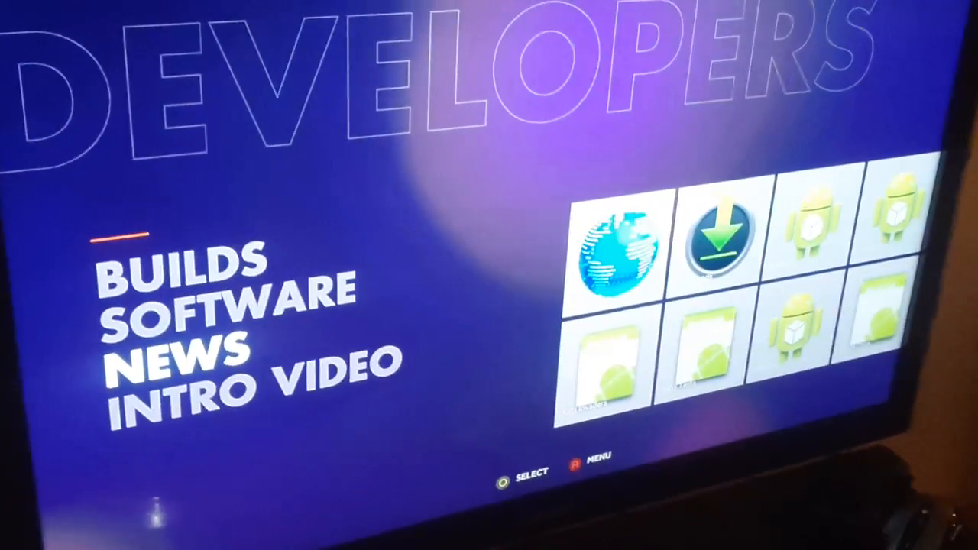
key("Right")
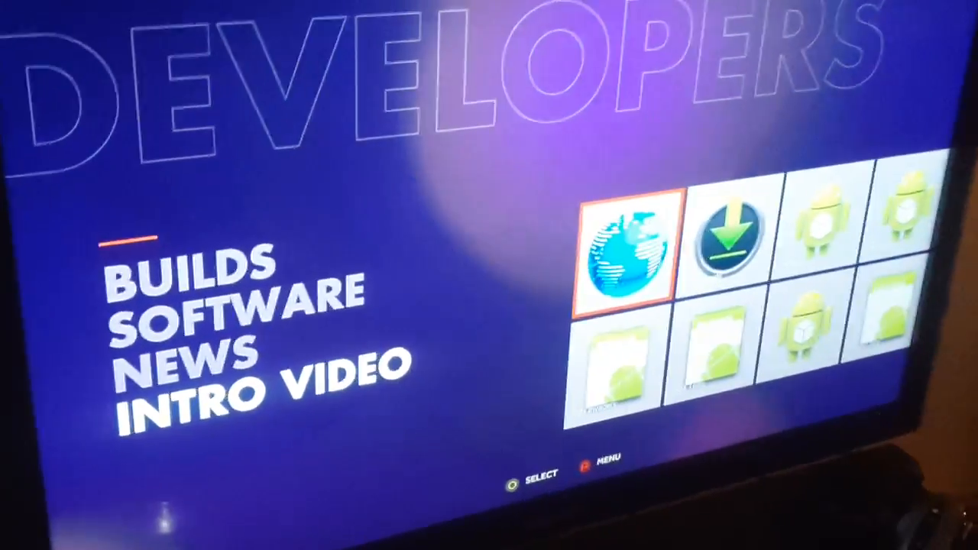
key("Escape")
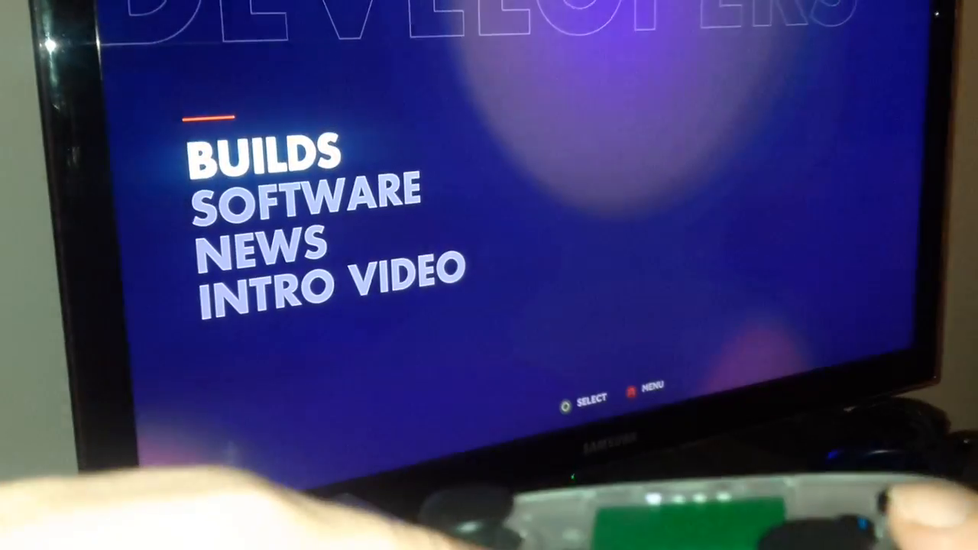
key("Down")
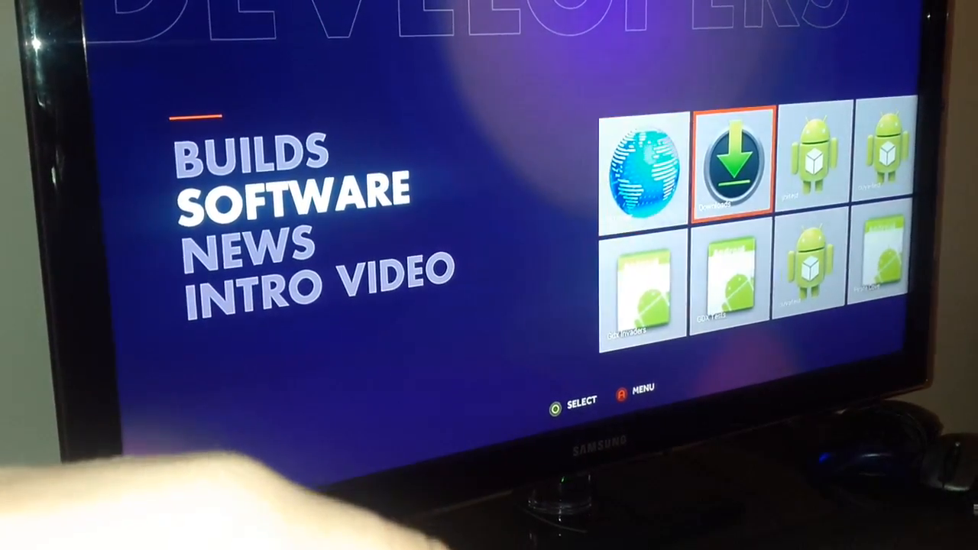
key("Right")
key("Right")
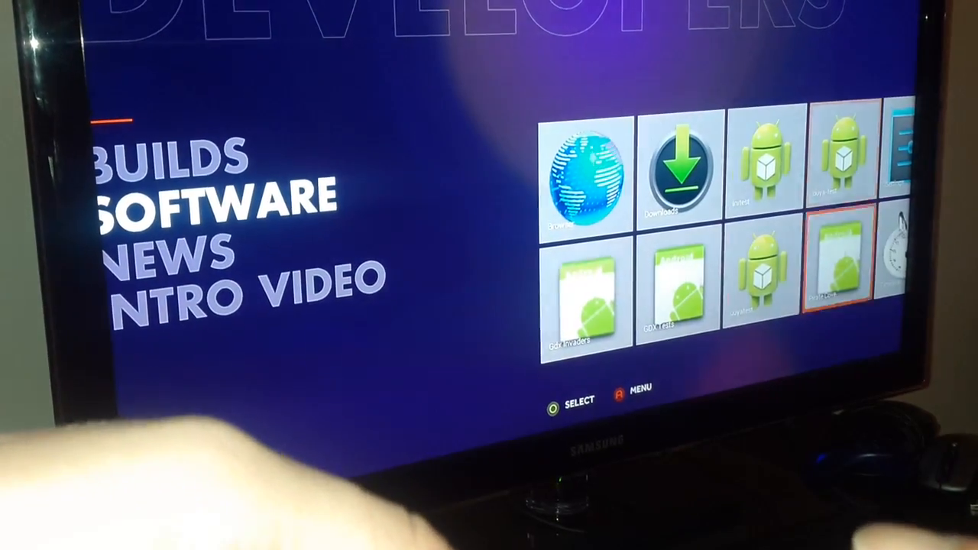
key("Left")
- Launch GDX Tests and browse down its test list toward the G entries
key("Return")
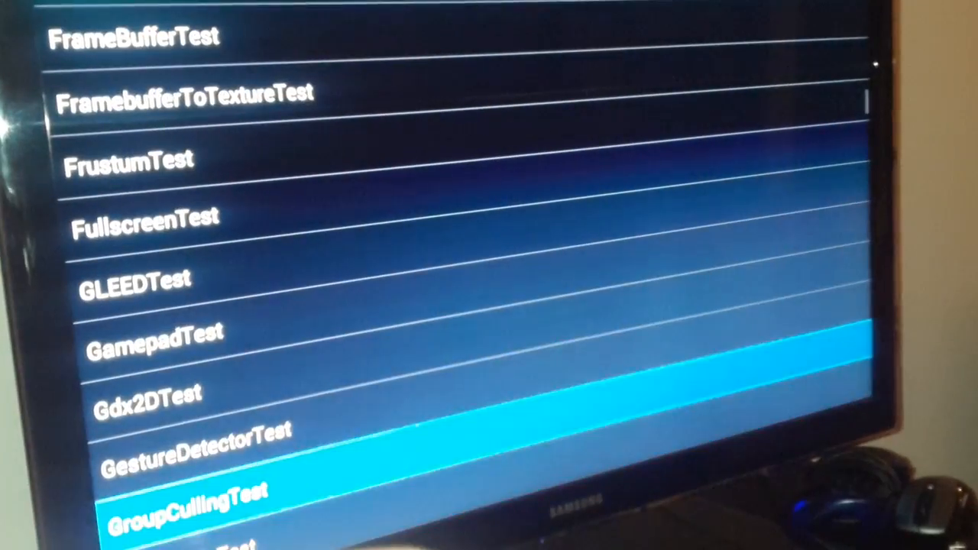
- Step through the GDX test list before exiting back to the software grid
key("Up")
key("Up")
key("Up")
key("Up")
key("Down")
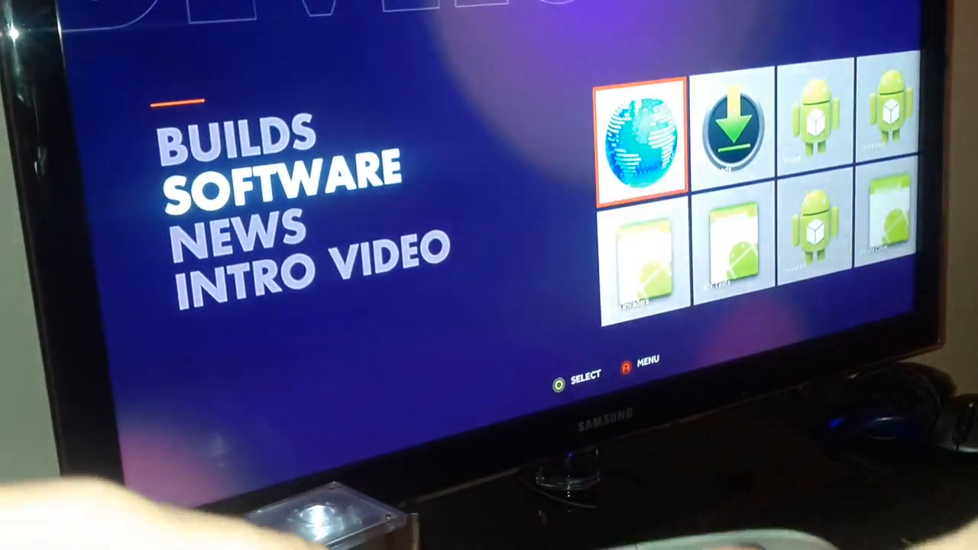
- Launch GDX Tests again from the software grid, showing FrameBuffer through Gamepad tests
key("Return")
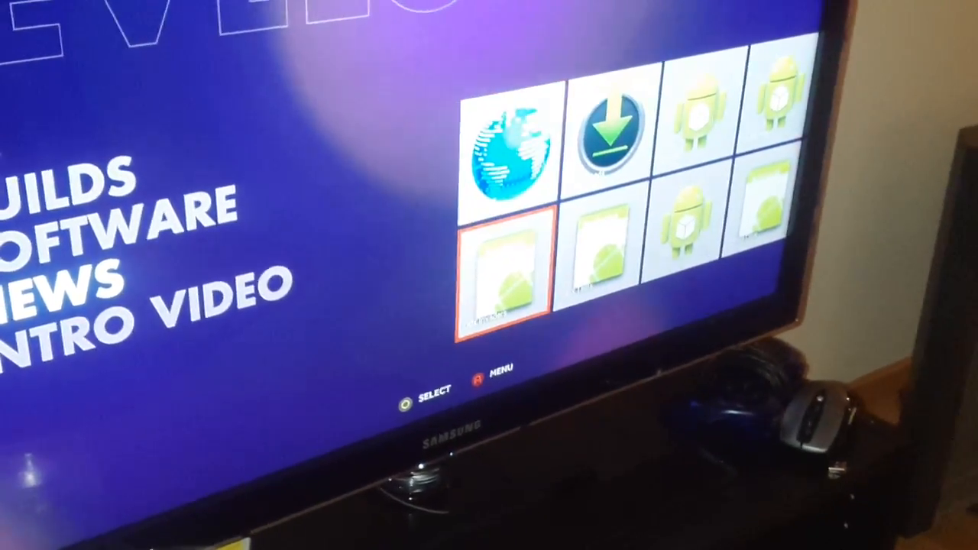
- Enter the selected Bullet physics test and shoot three cubes toward its big box
key("Return")
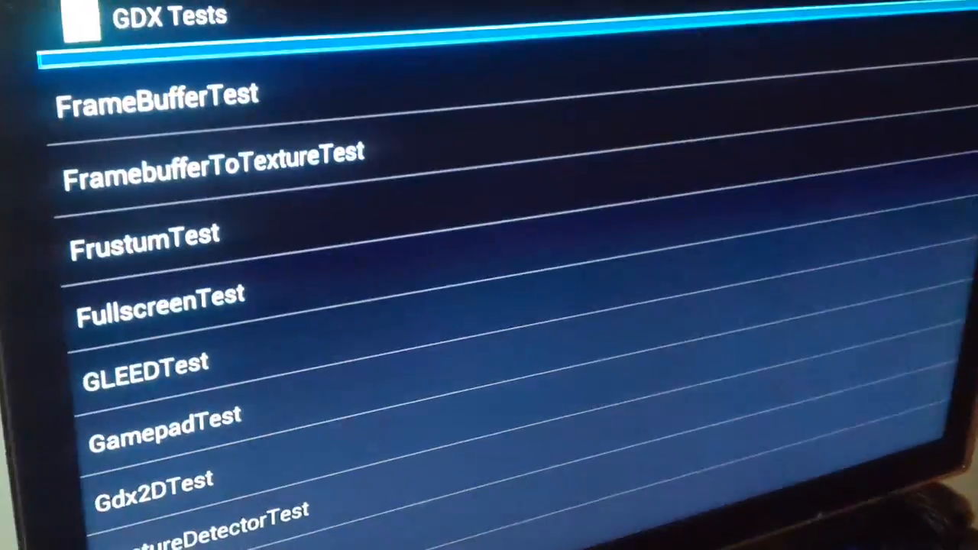
key("Up")
key("Up")
key("Up")
key("Up")
key("Up")
key("Up")
key("Up")
key("Up")
key("Up")
key("Up")
key("Up")
key("Up")
key("Up")
key("Up")
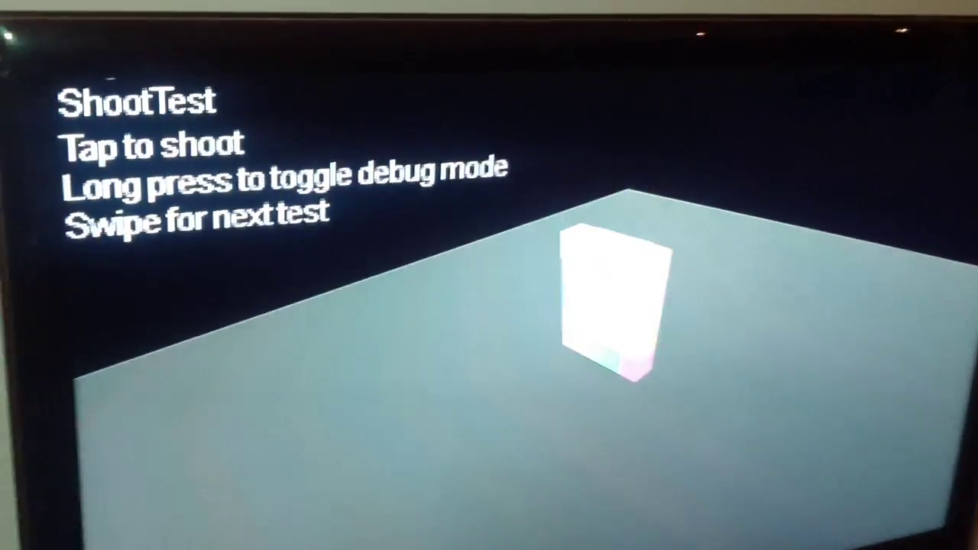
left_click(336, 504)
left_click(267, 493)
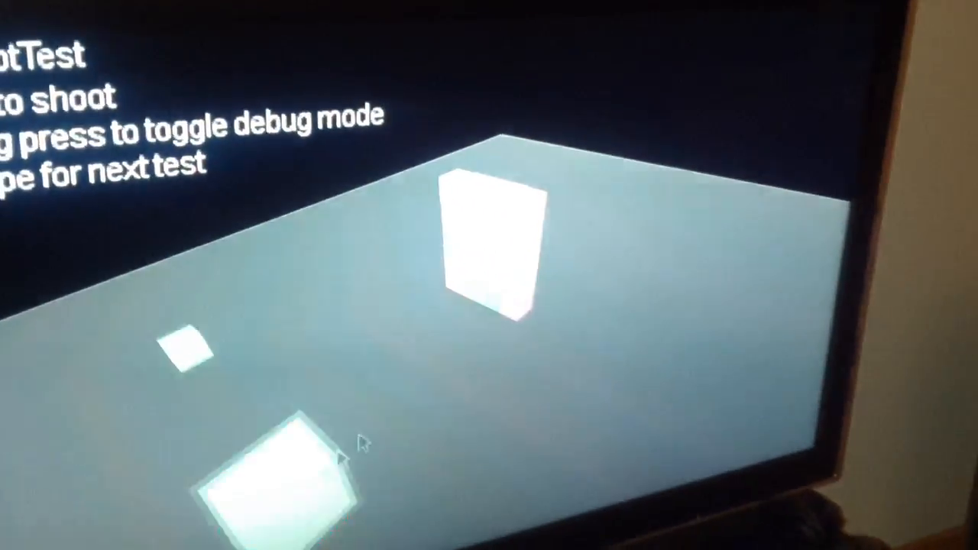
left_click(472, 315)
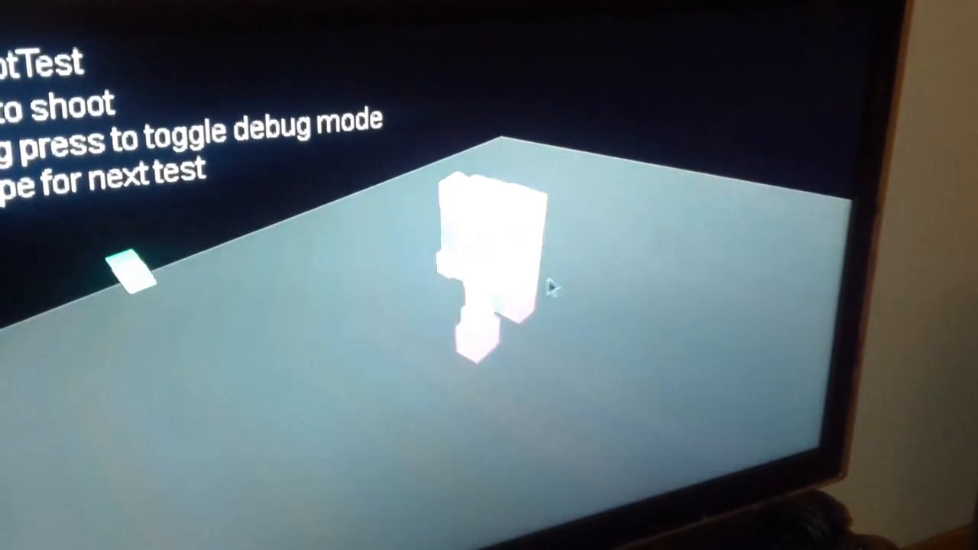
- Swipe to the Kinematic test and shoot cubes at the moving red blocks
left_click_drag(555, 284, 306, 285)
left_click(534, 187)
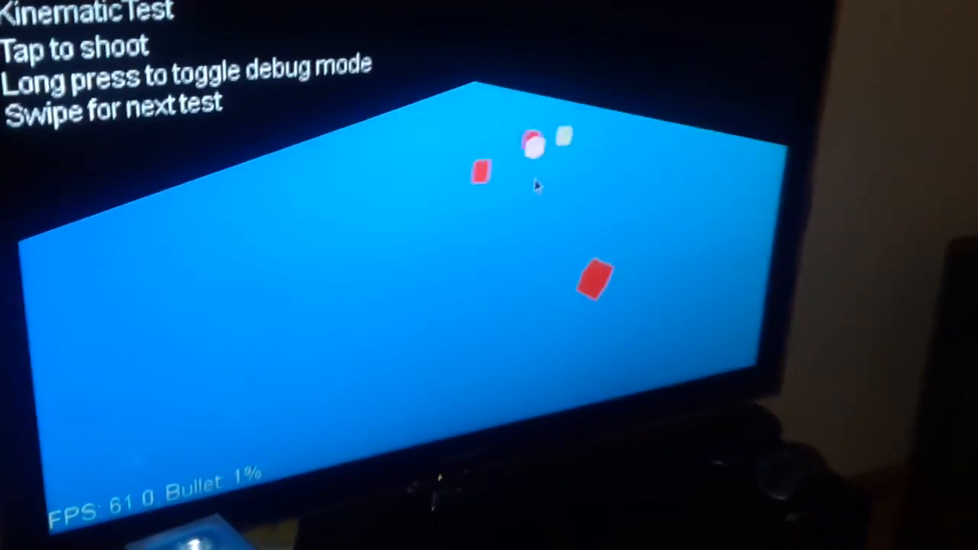
left_click(538, 195)
left_click(550, 191)
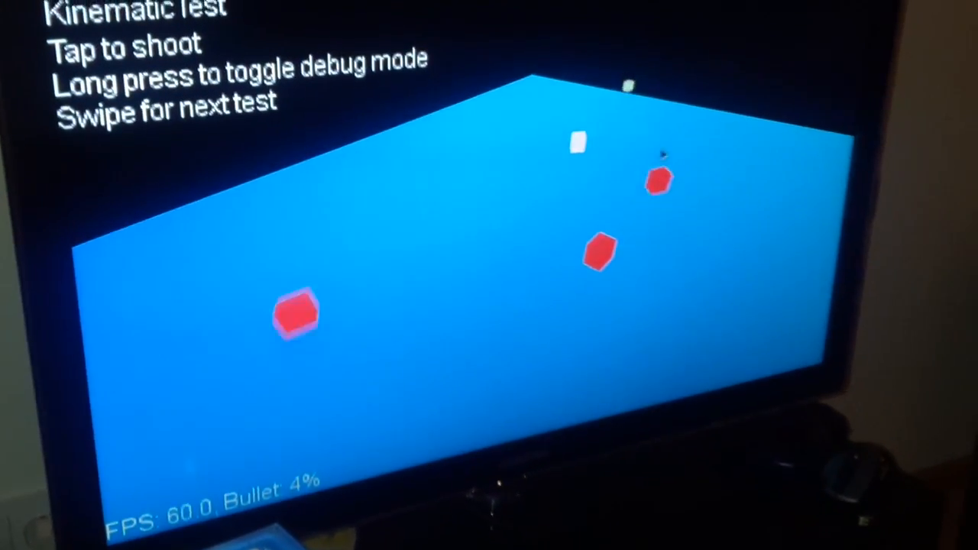
- Swipe past Constraints to the MeshShape test and pile eight shot cubes among its falling balls
left_click_drag(596, 188, 382, 188)
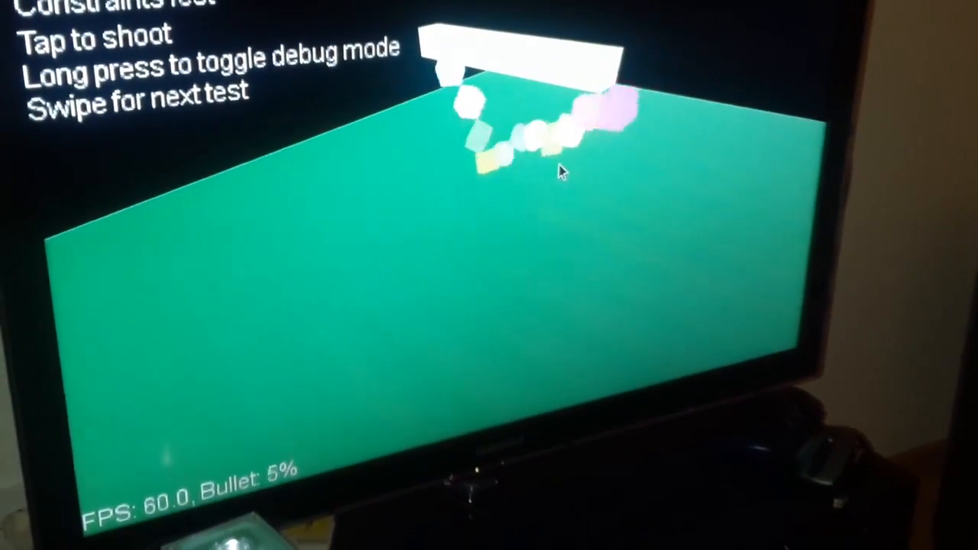
left_click_drag(613, 133, 398, 133)
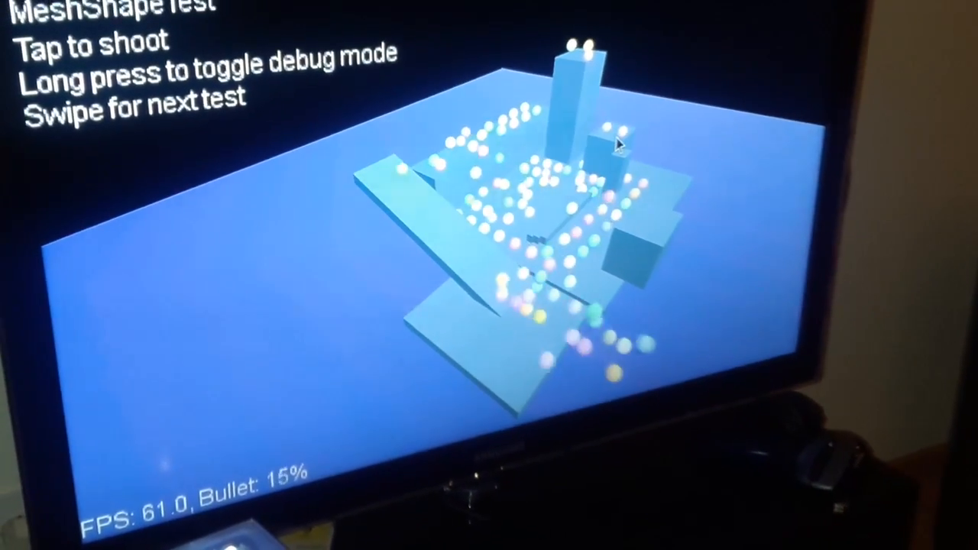
left_click(506, 199)
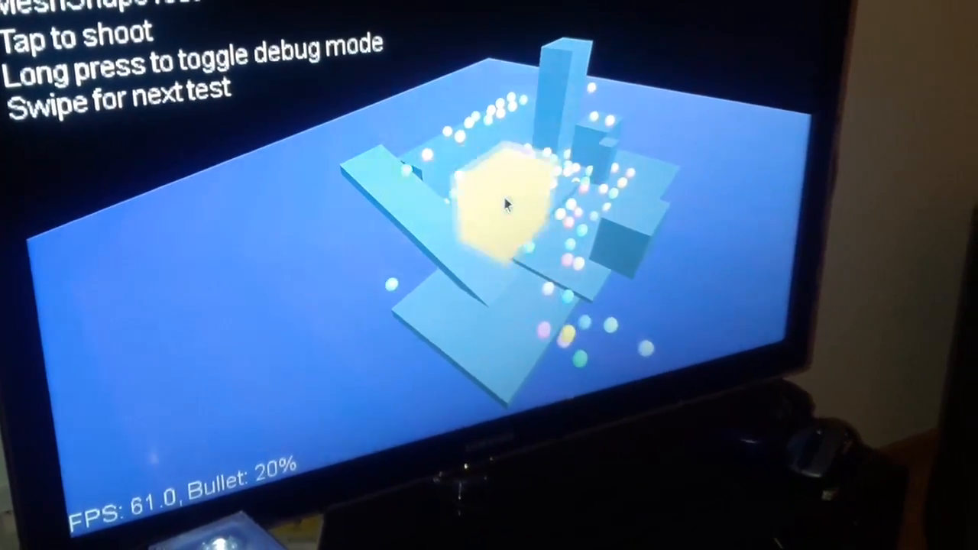
left_click(506, 199)
left_click(508, 195)
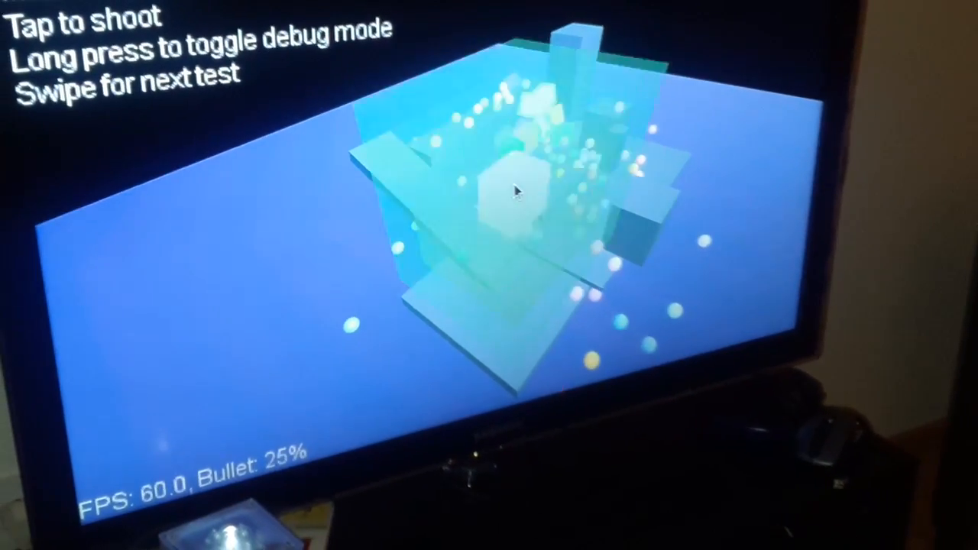
left_click(517, 183)
left_click(524, 196)
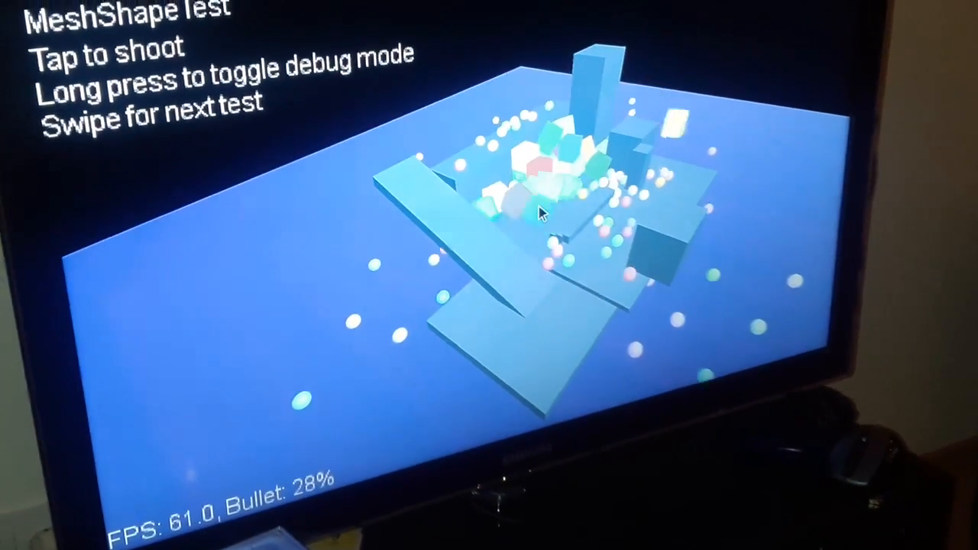
left_click(530, 197)
left_click(566, 169)
left_click(596, 149)
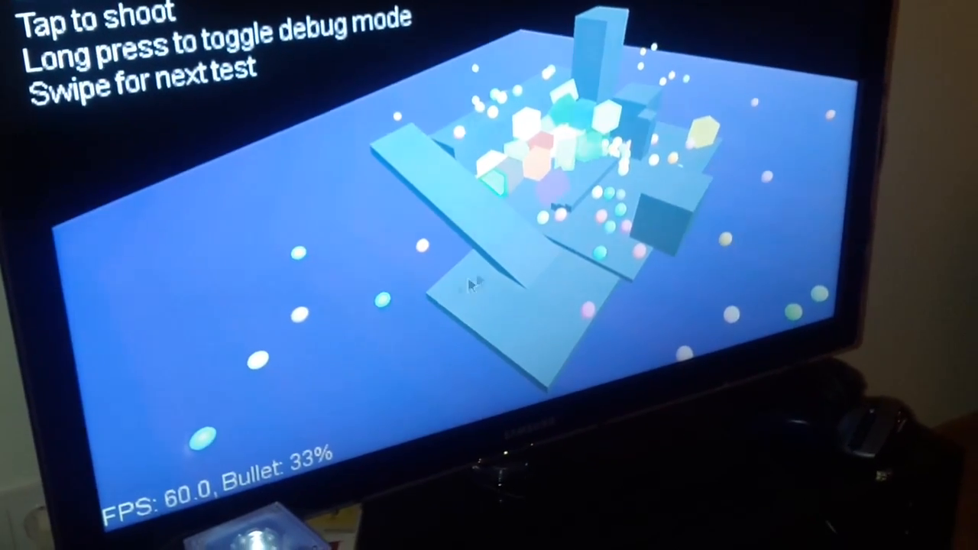
- Advance through the ragdoll and voxel tower tests to the soft-body cloth, shooting cubes into each
left_click_drag(394, 302, 483, 274)
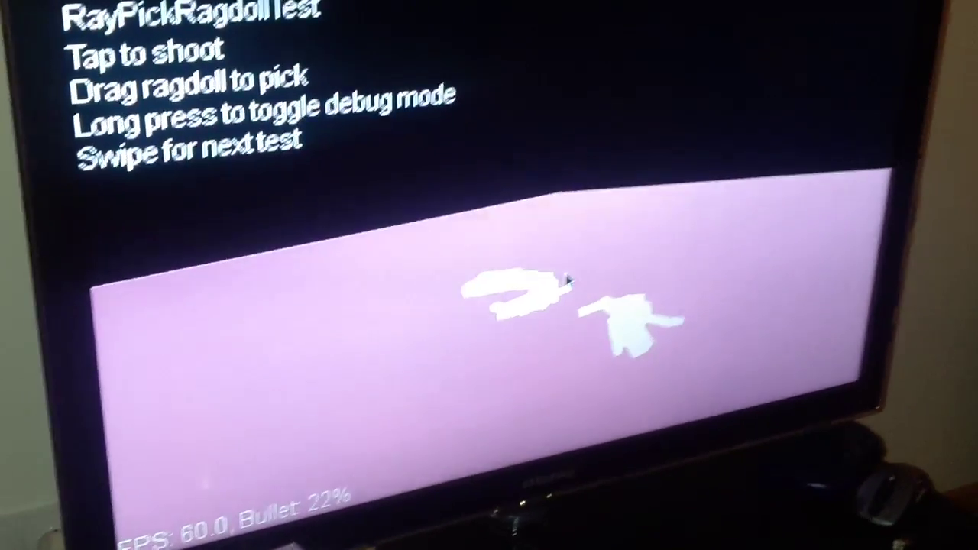
left_click(553, 276)
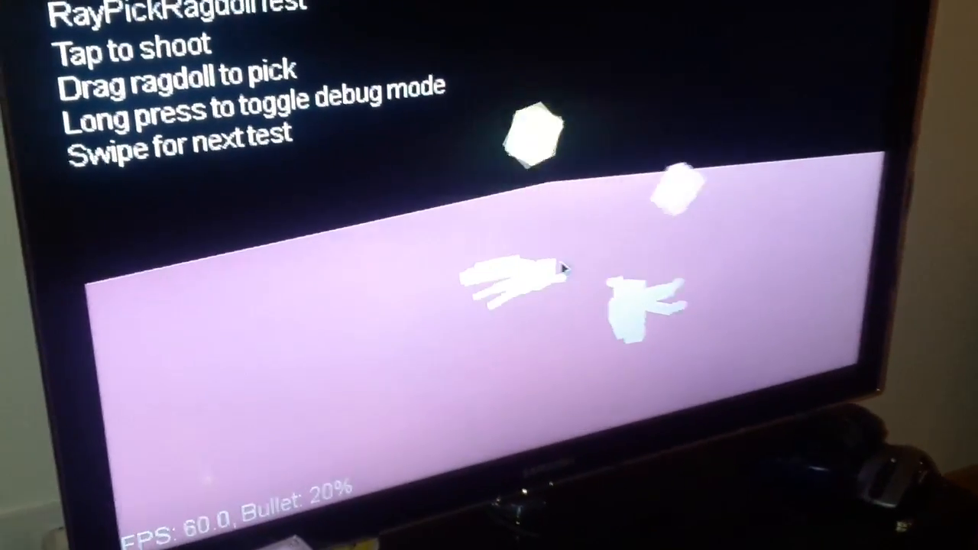
left_click_drag(552, 275, 707, 206)
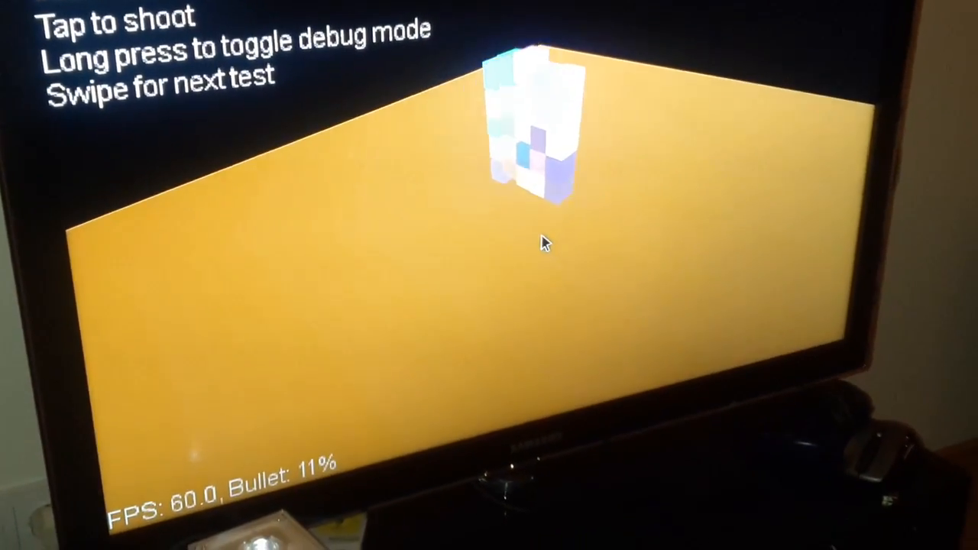
left_click_drag(548, 231, 650, 191)
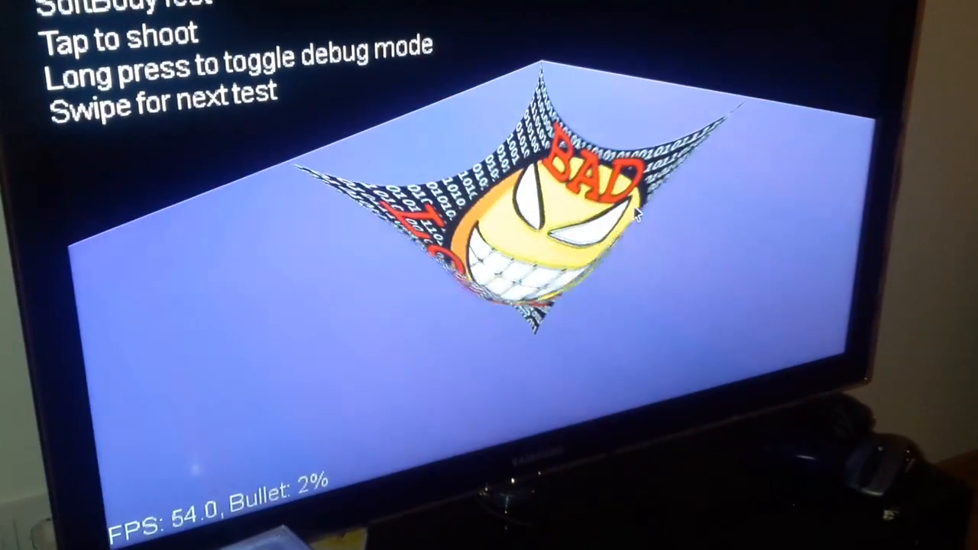
left_click(625, 205)
left_click(625, 204)
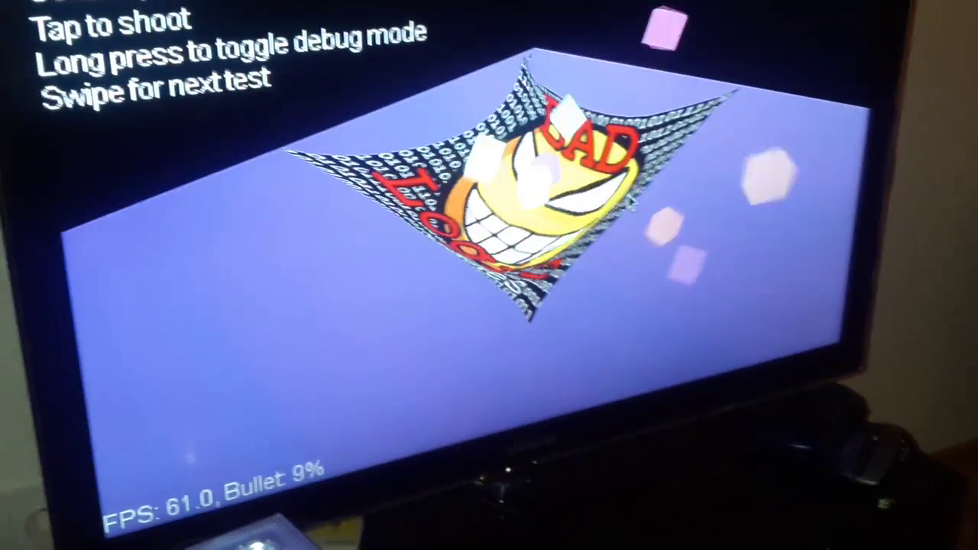
left_click(625, 205)
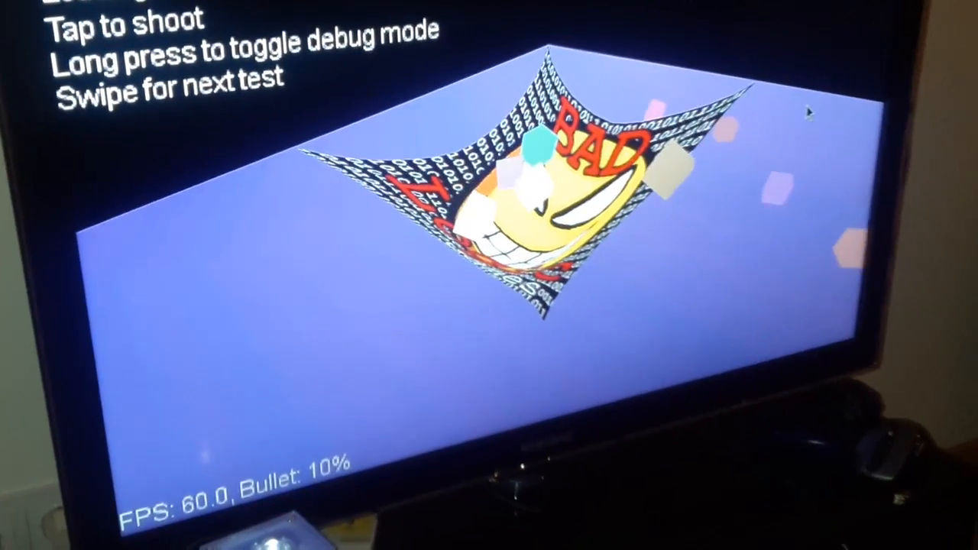
- Swipe on to ShootTest and fire a cube at its voxel tower
left_click_drag(625, 205, 687, 200)
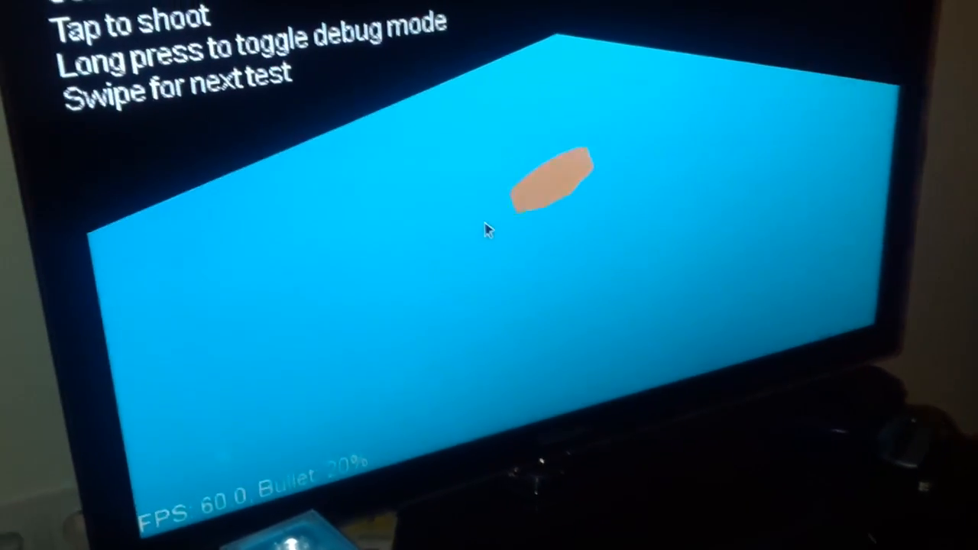
left_click_drag(489, 231, 642, 221)
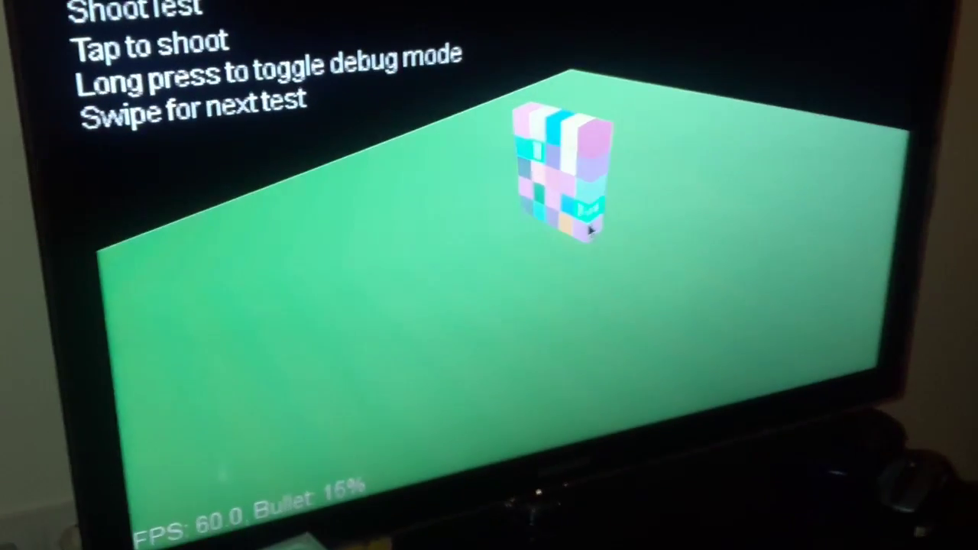
left_click(580, 240)
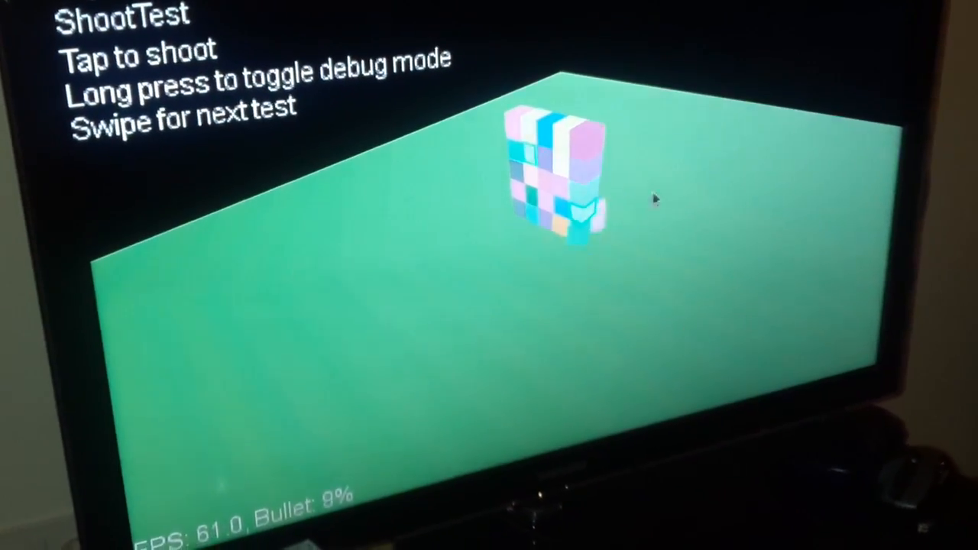
- Swipe once more to cycle on to the next GDX test
left_click_drag(656, 198, 726, 194)
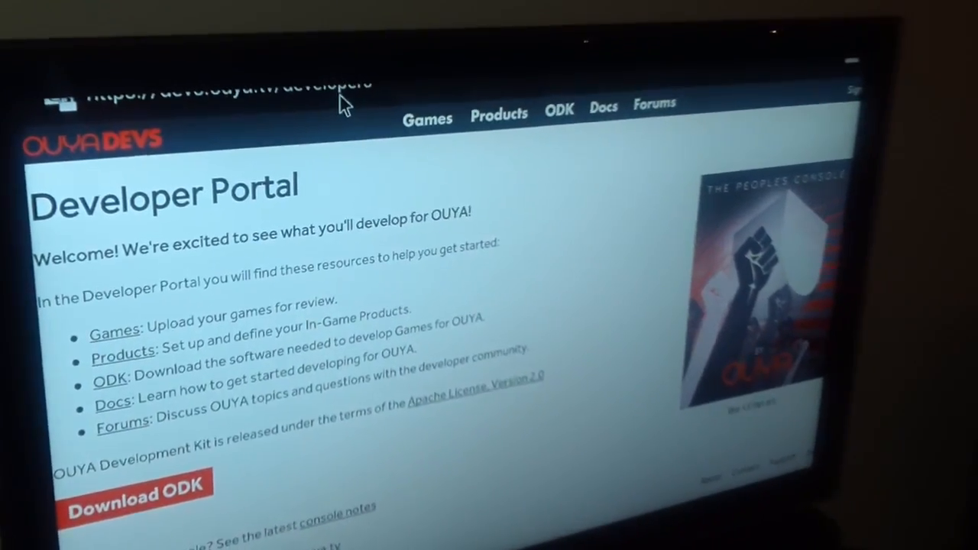
left_click(342, 92)
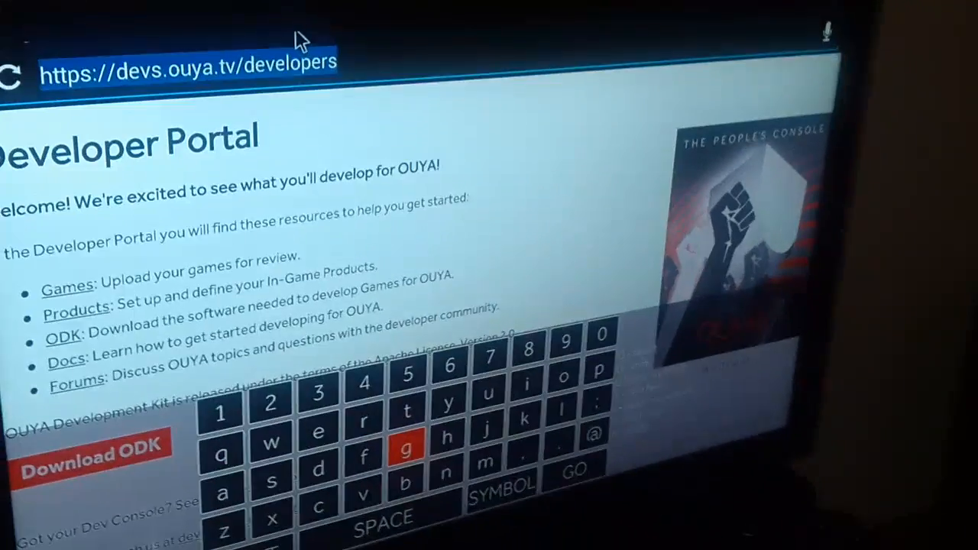
key("Right")
key("Up")
key("Left")
key("Left")
key("Down")
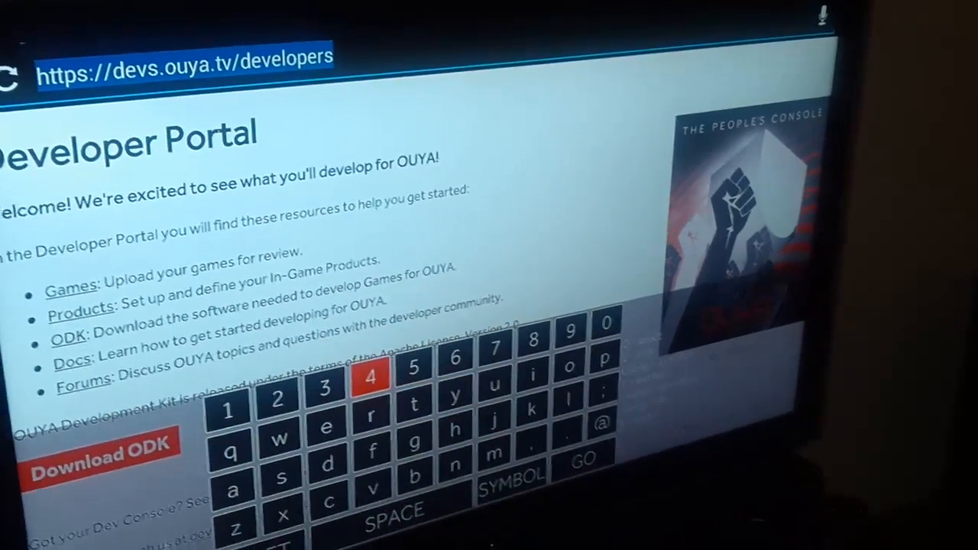
key("Left")
key("Right")
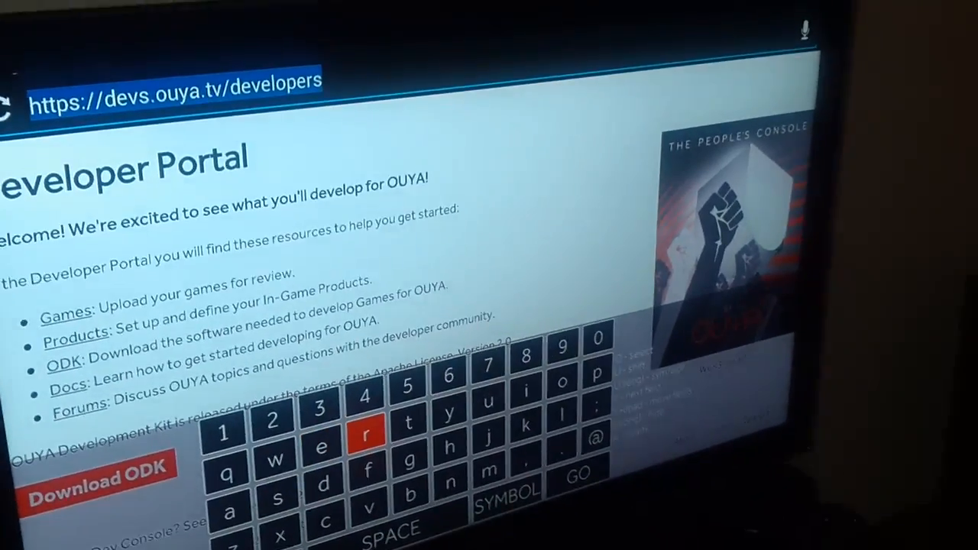
key("Return")
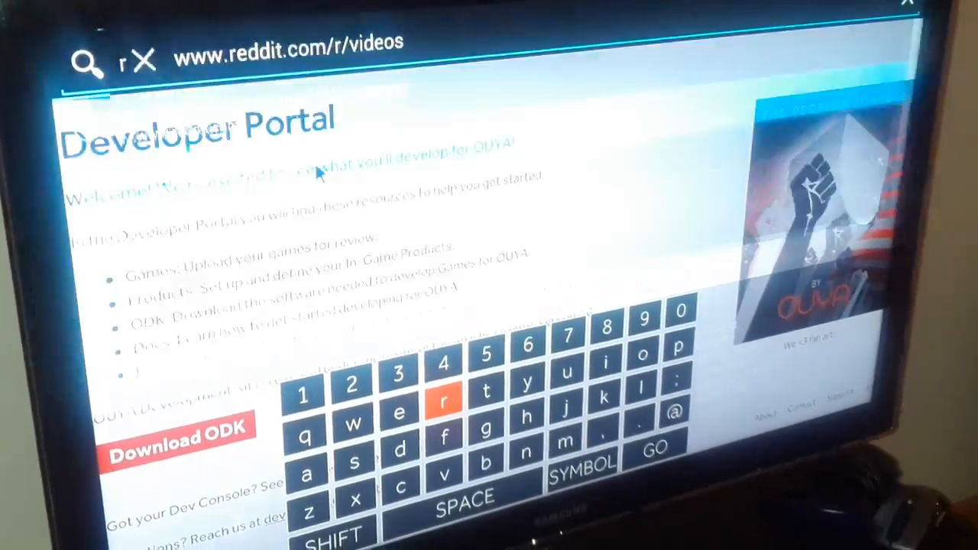
type("www.reddit.com/r/videos")
key("Return")
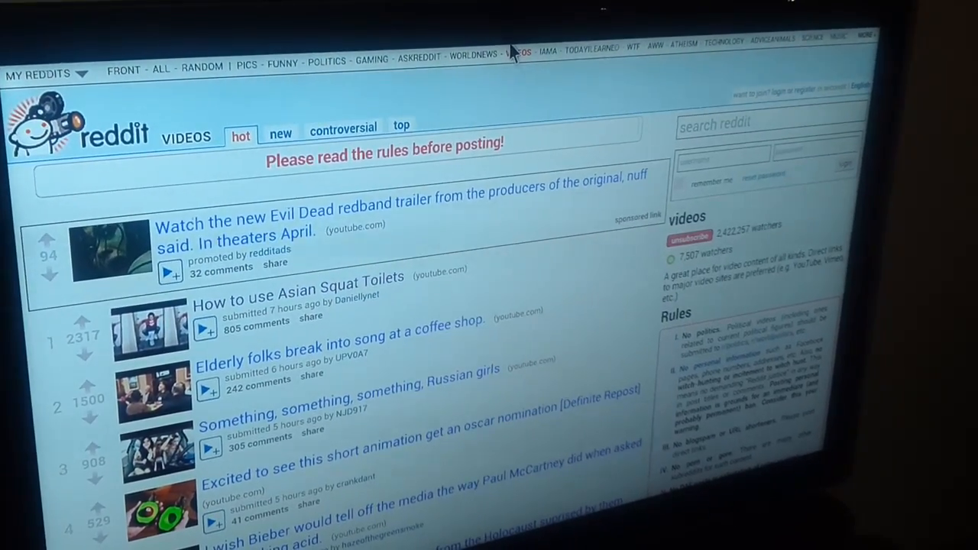
- Reload the /r/videos listing from the VIDEOS link in reddit's top bar
left_click(510, 62)
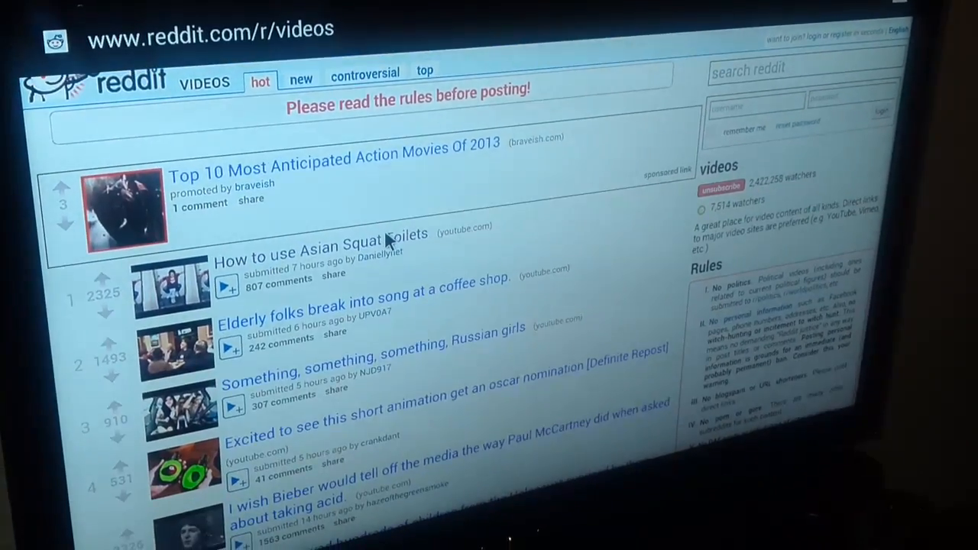
- Open the 'How to use Asian Squat Toilets' post so it starts on mobile YouTube
left_click(388, 233)
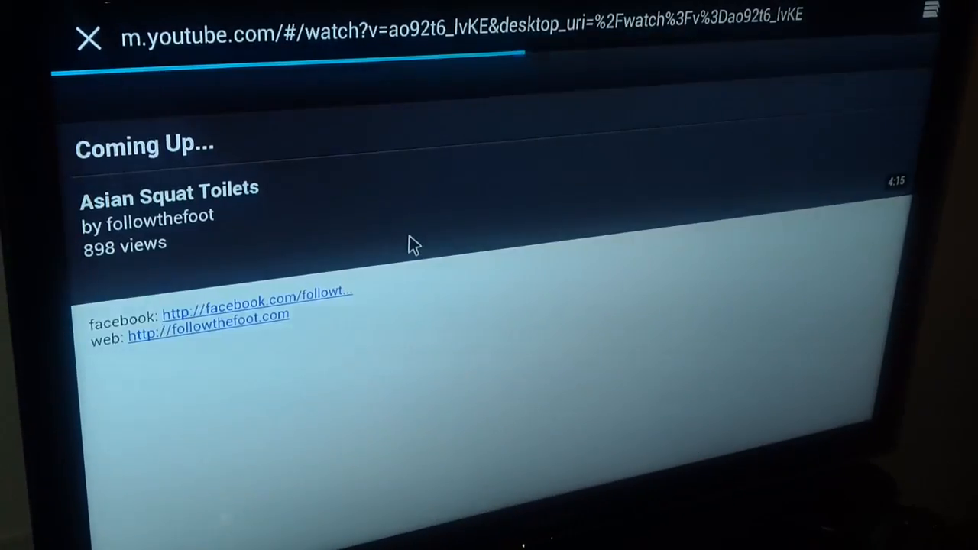